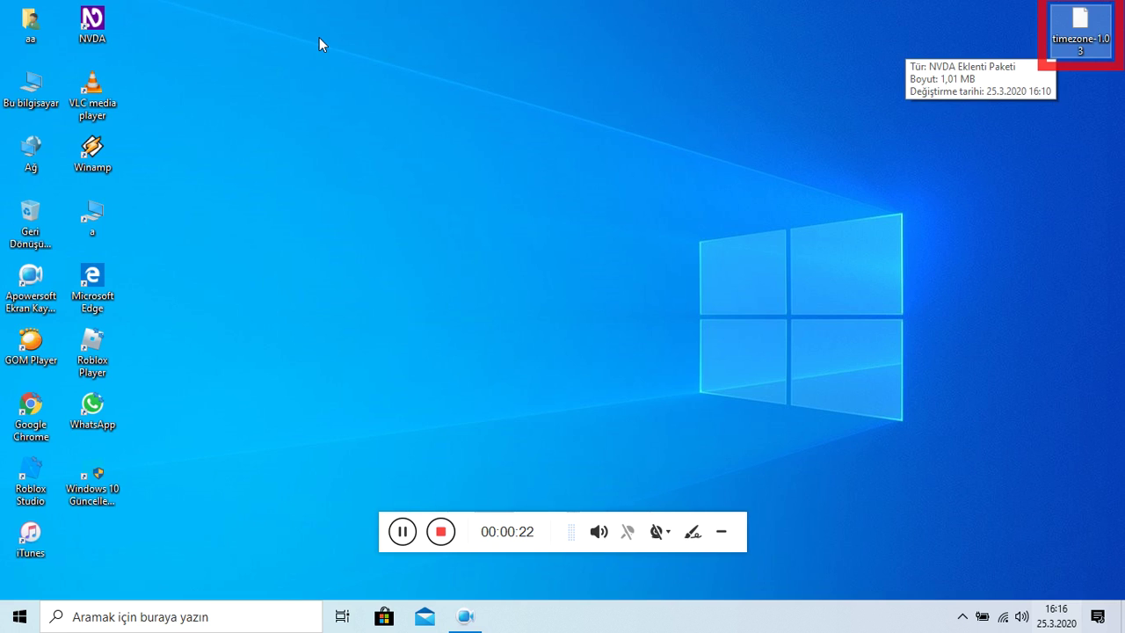
Open the timezone-1.03 add-on package from the desktop and view the Time Zoner add-on information.
key(Return)
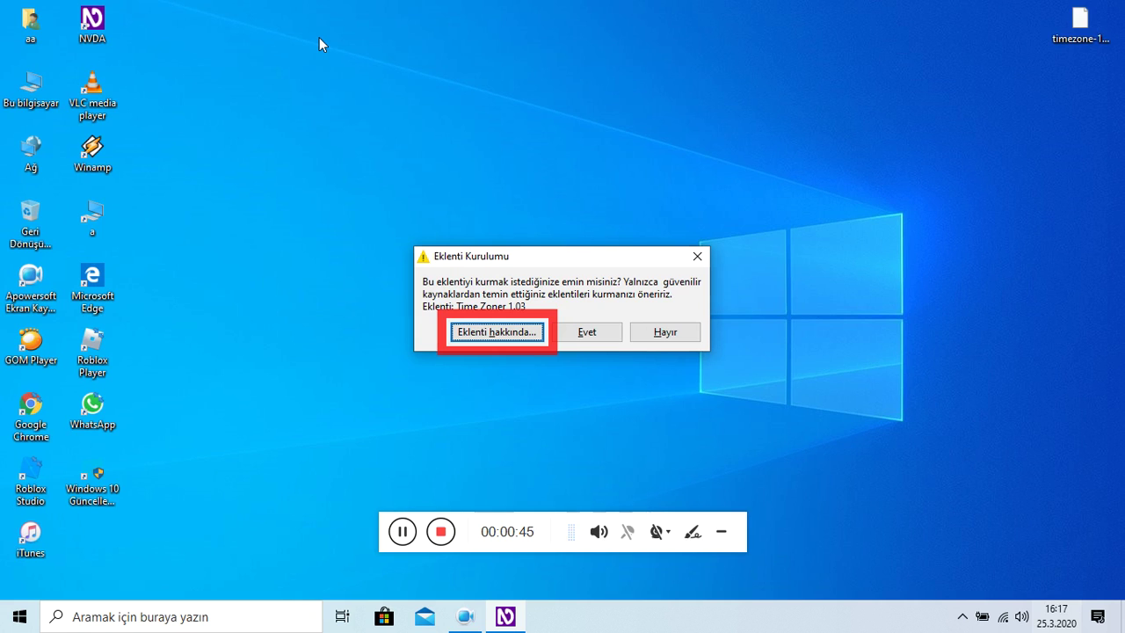
key(Return)
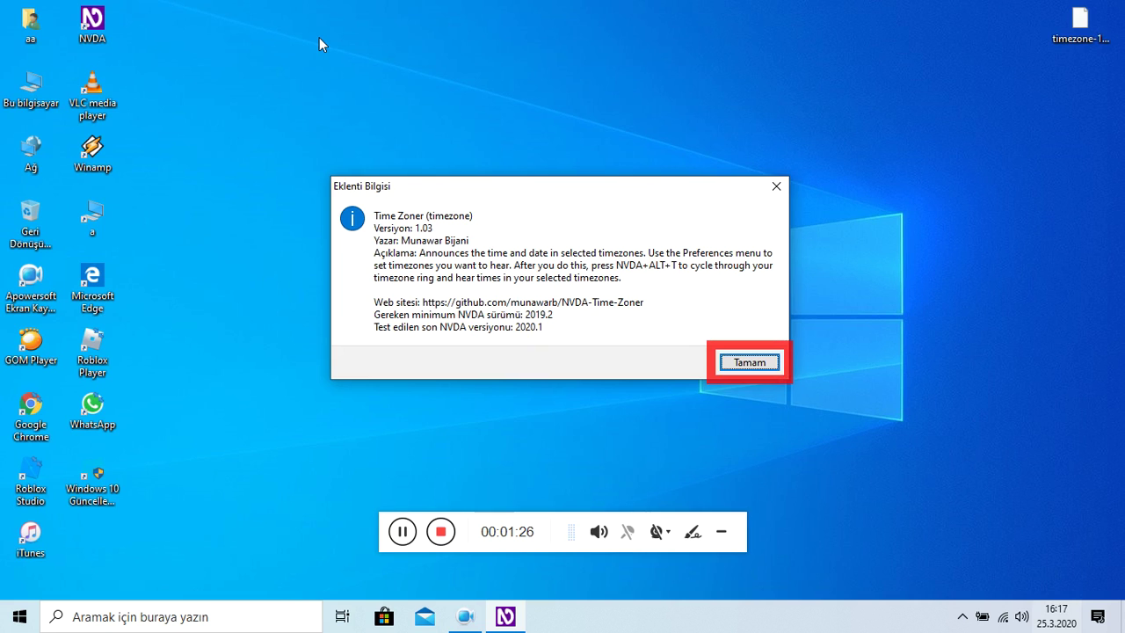
key(Return)
Confirm installing the Time Zoner 1.03 add-on and restart NVDA to apply it.
key(Tab)
key(Return)
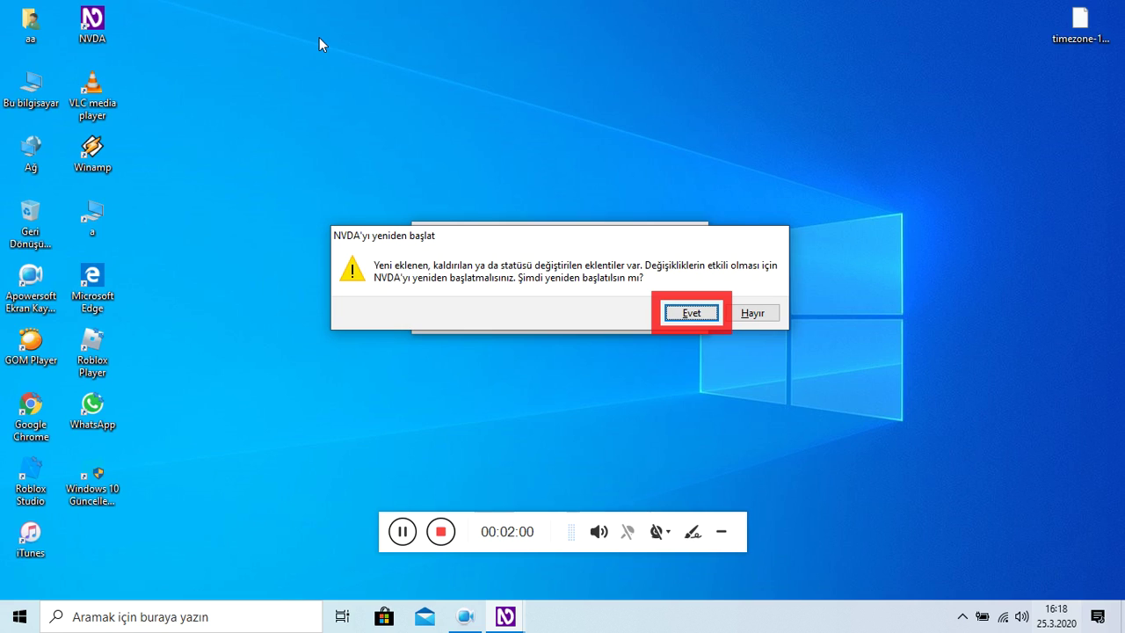
key(Return)
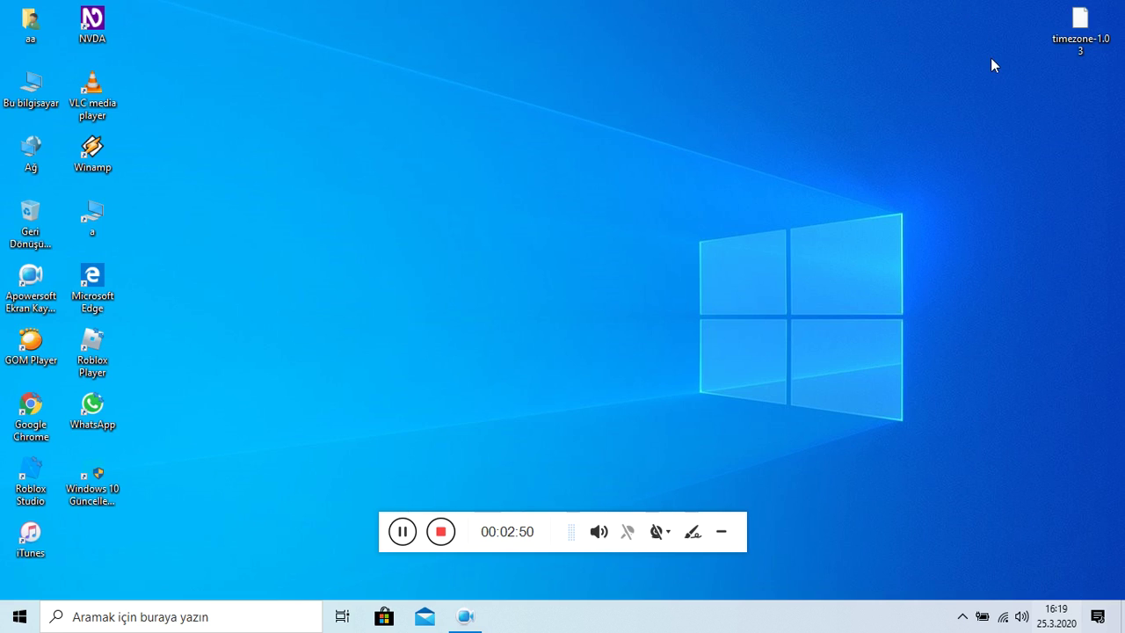
Permanently delete the timezone-1.03 package file from the desktop.
click(1108, 22)
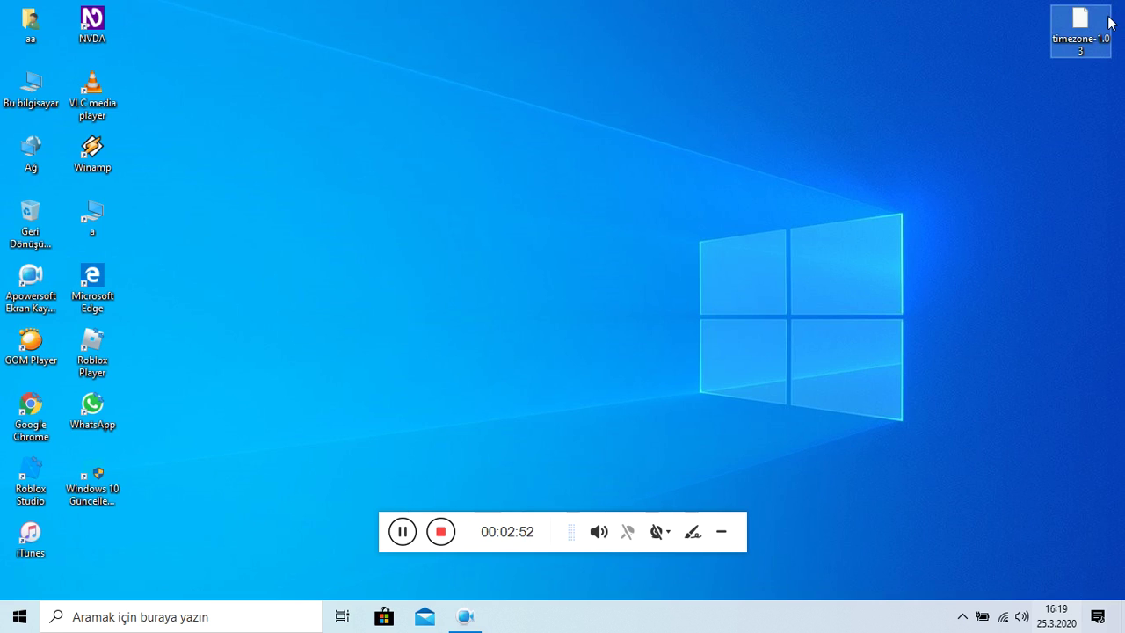
key(shift+Delete)
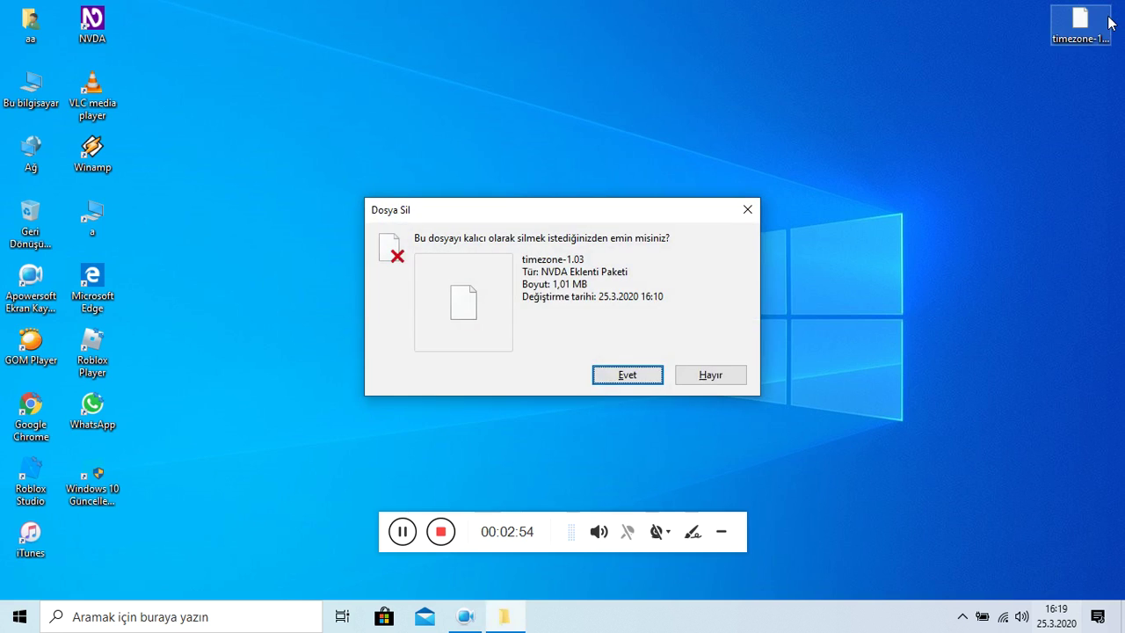
key(Return)
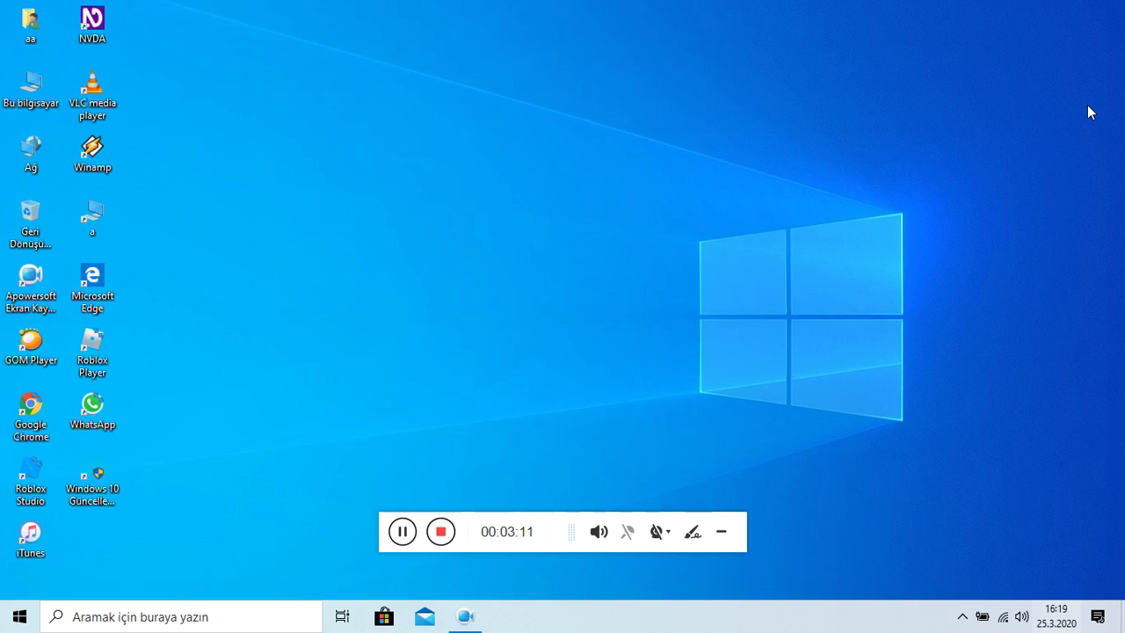
Launch NVDA from its desktop shortcut.
key(Down)
key(Down)
key(n)
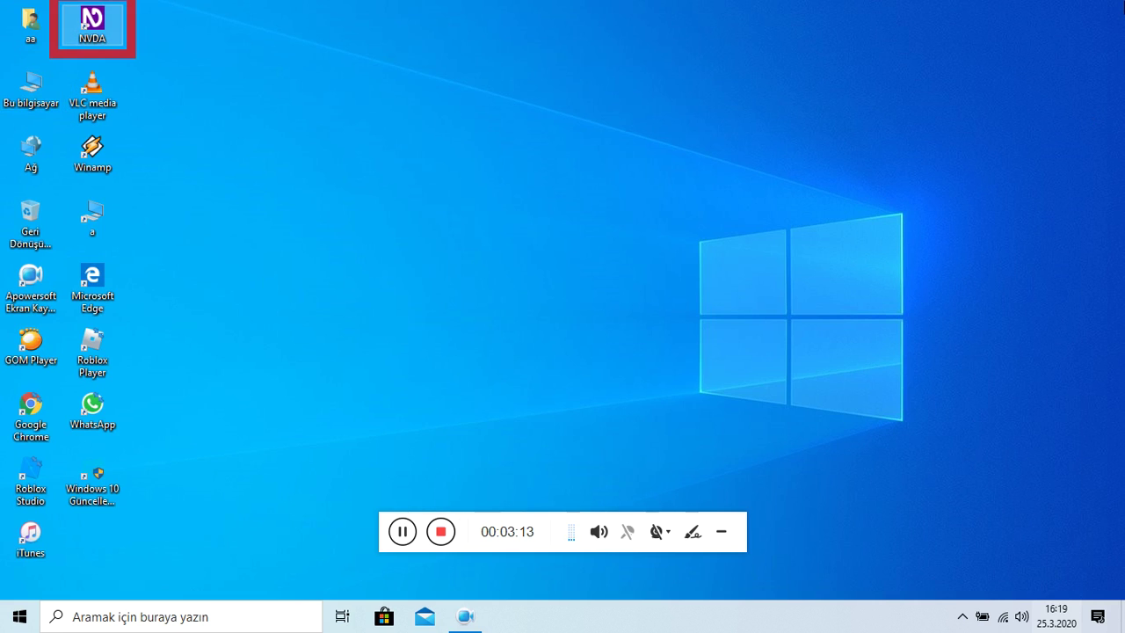
key(Return)
Look through the main entries of the NVDA menu to locate the preferences (Tercihler).
key(Insert+n)
key(Down)
key(Down)
key(Down)
key(Down)
key(Down)
key(Down)
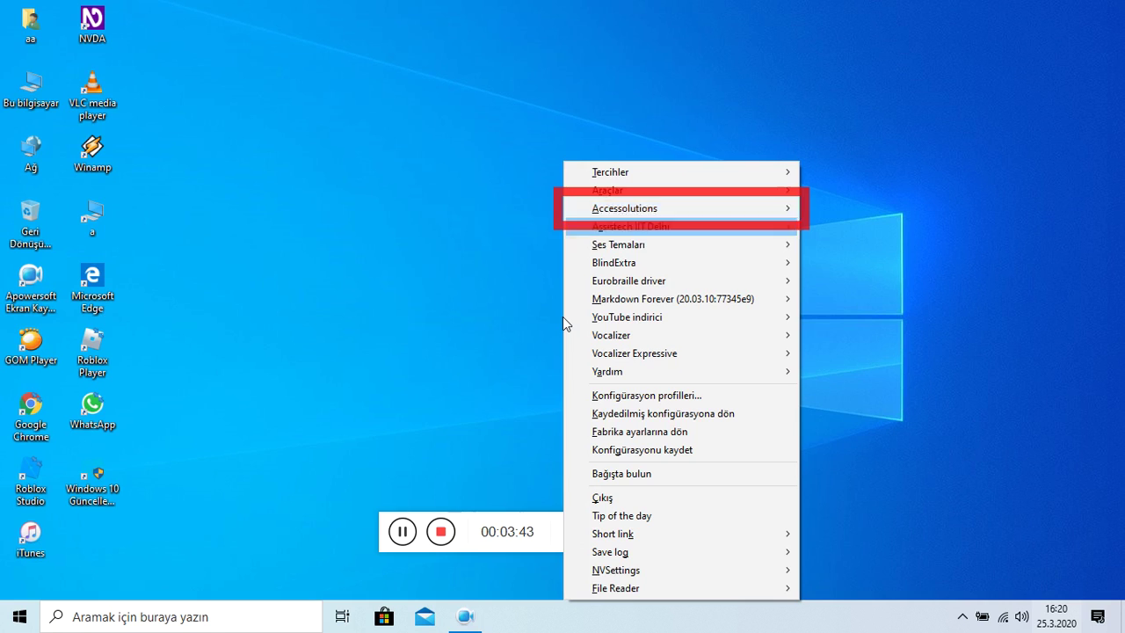
key(Down)
key(Down)
key(Down)
key(Down)
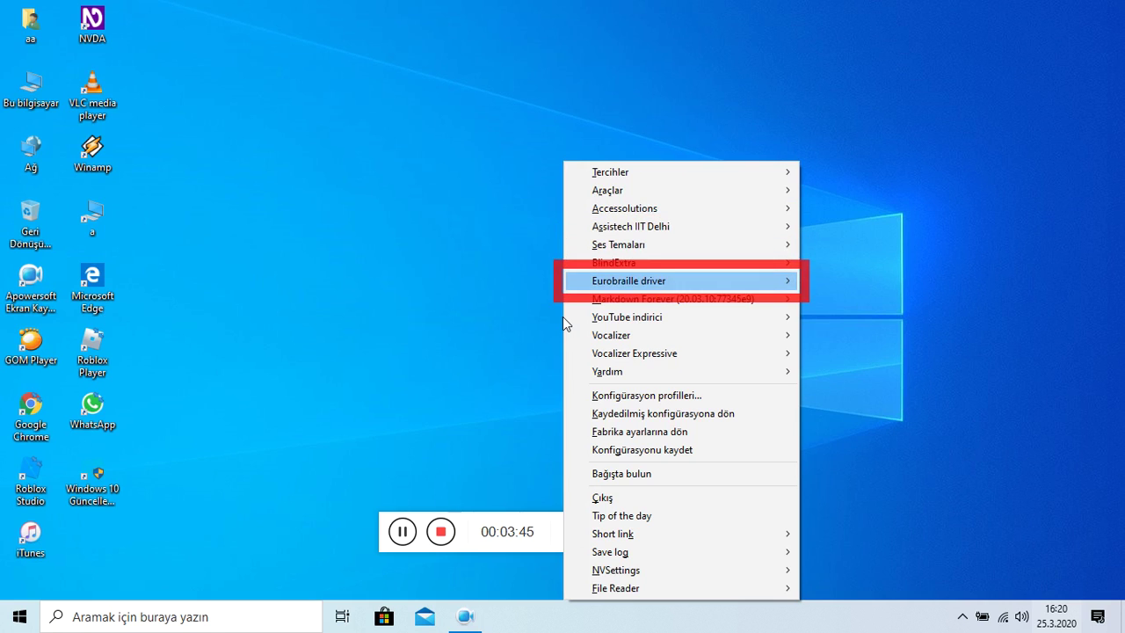
key(Down)
key(Down)
key(Down)
key(Down)
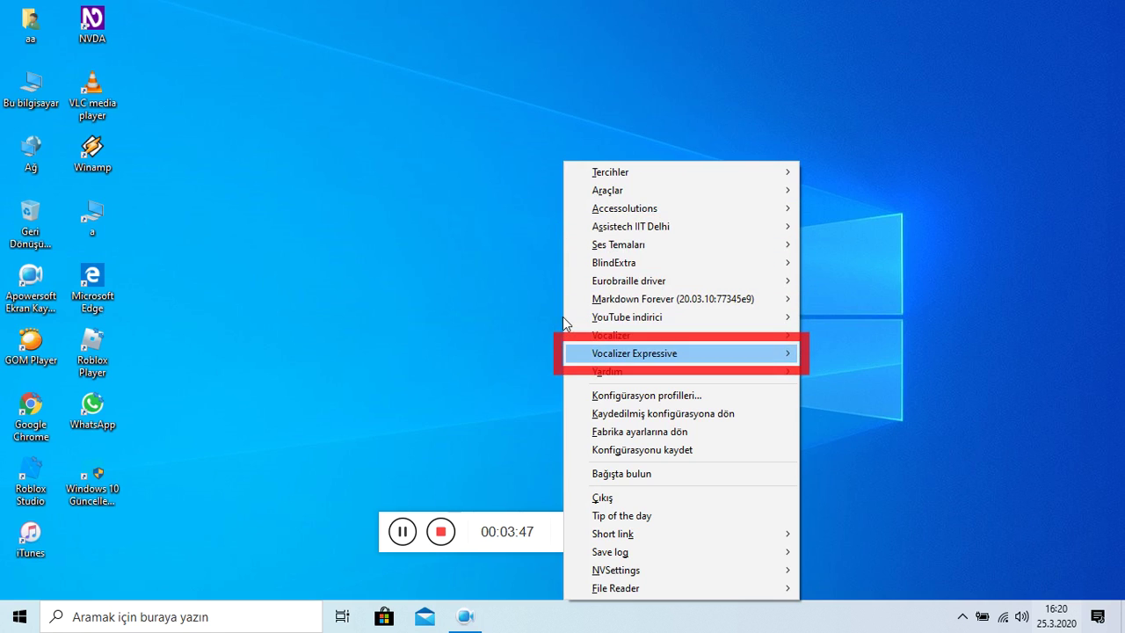
key(Down)
key(Down)
key(Down)
key(Down)
key(Down)
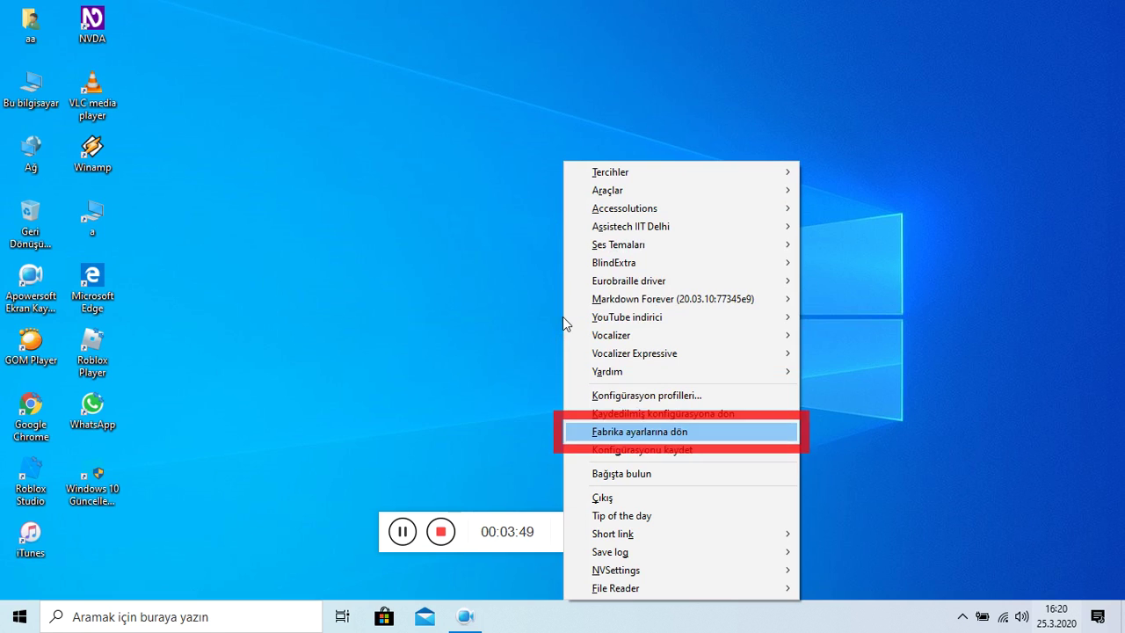
key(Down)
key(Down)
key(Down)
key(Down)
key(Down)
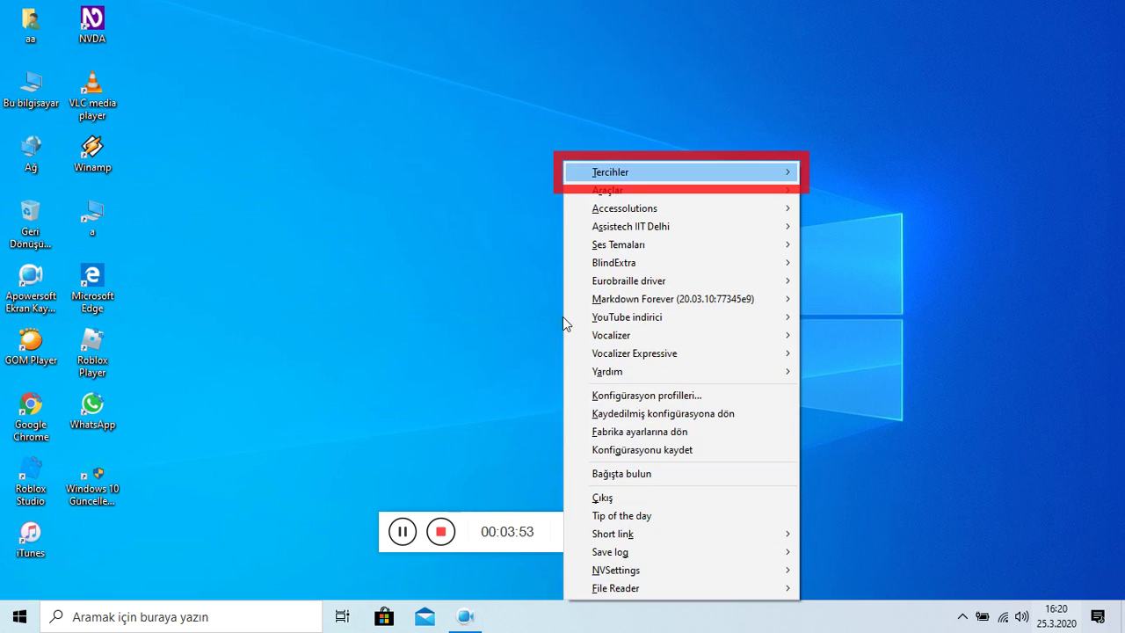
key(Right)
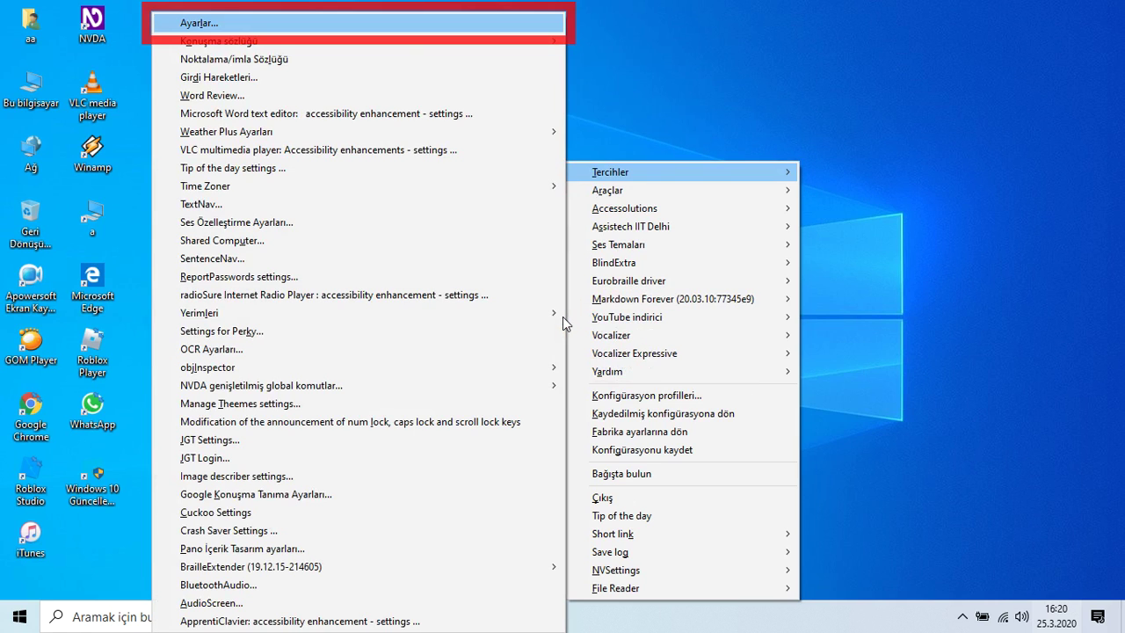
key(Return)
key(Down)
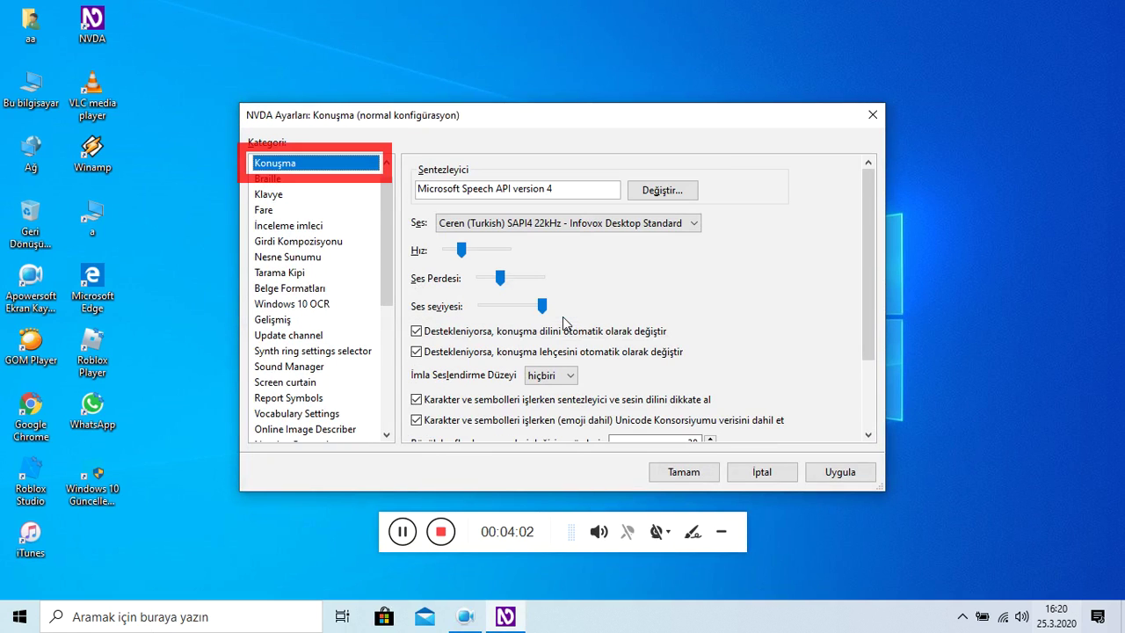
key(Escape)
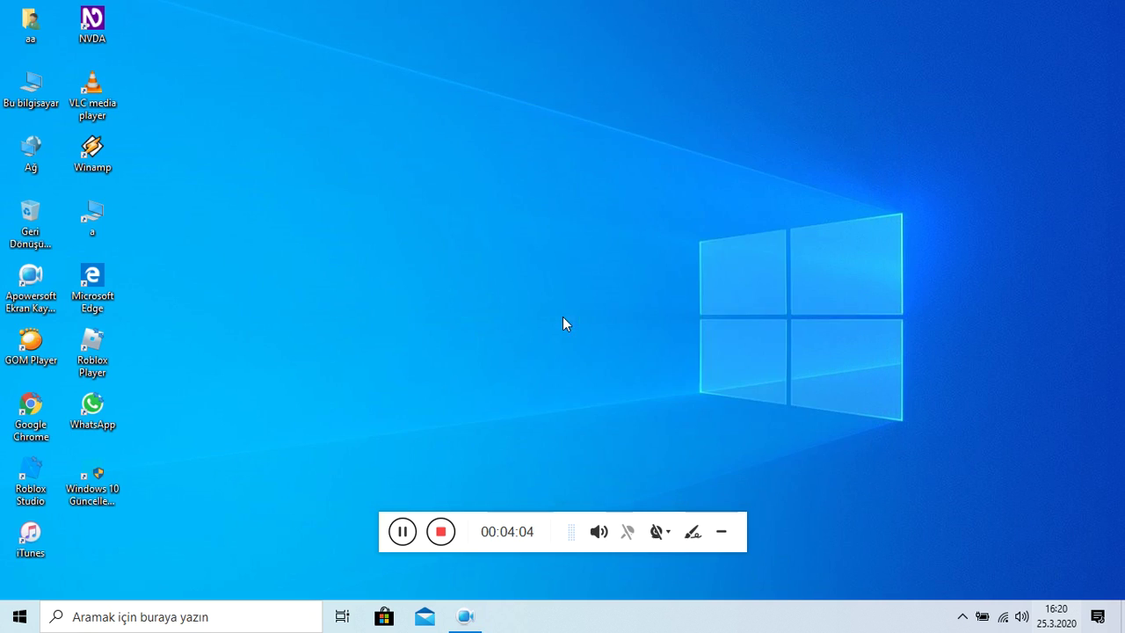
Open the Configure Timezone Ring dialog of Time Zoner from NVDA's preferences.
key(Insert+n)
key(Right)
key(Up)
key(Up)
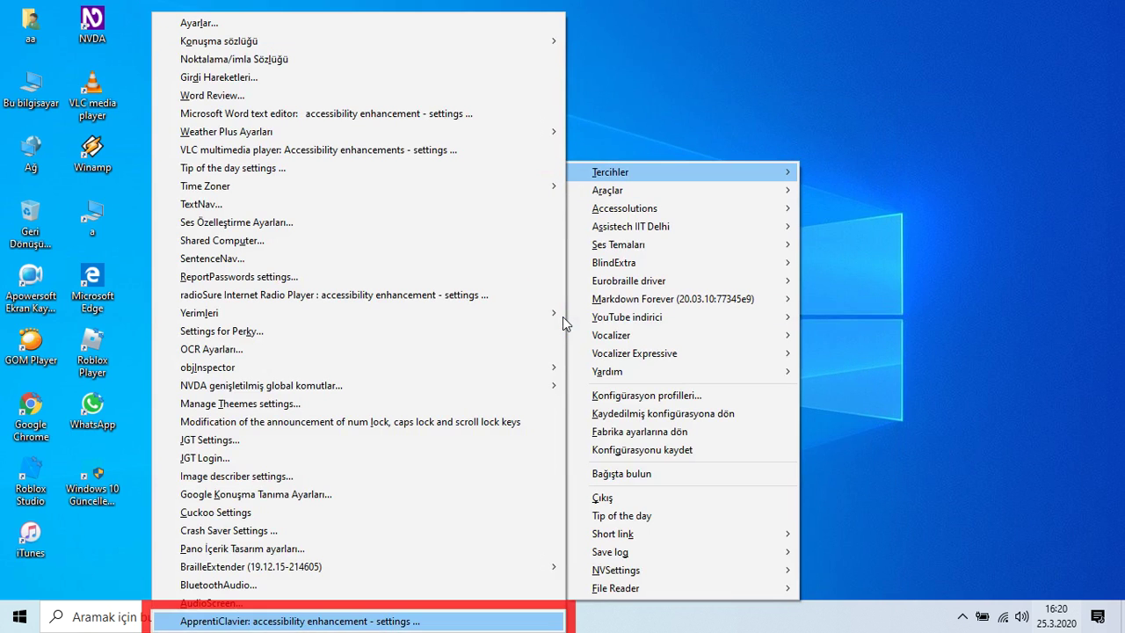
key(Up)
key(Up)
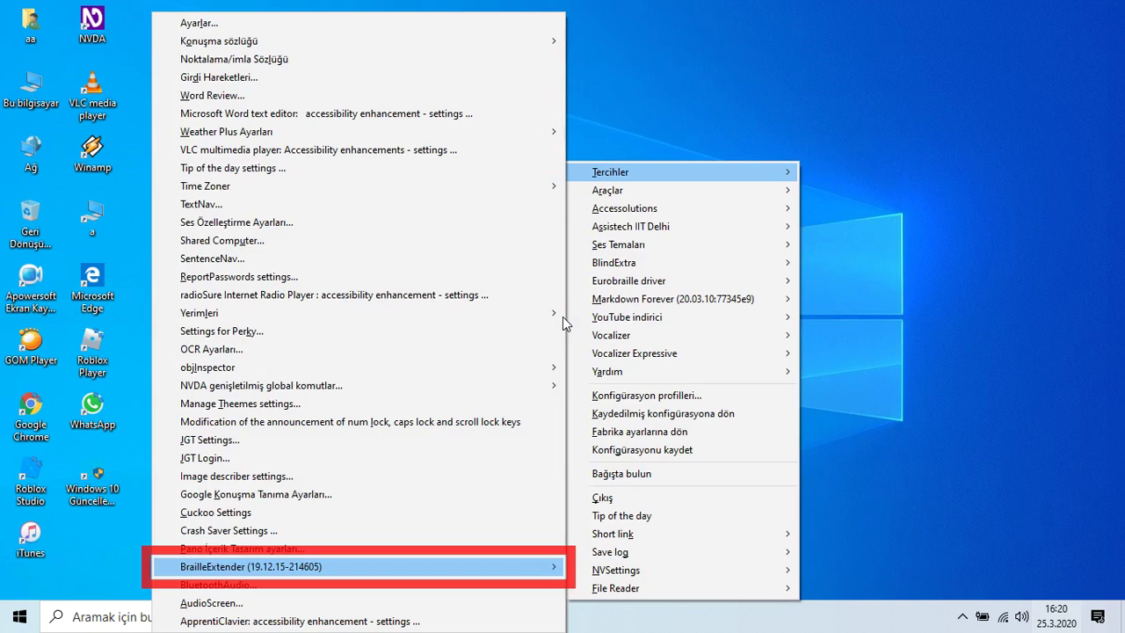
key(Up)
key(Up)
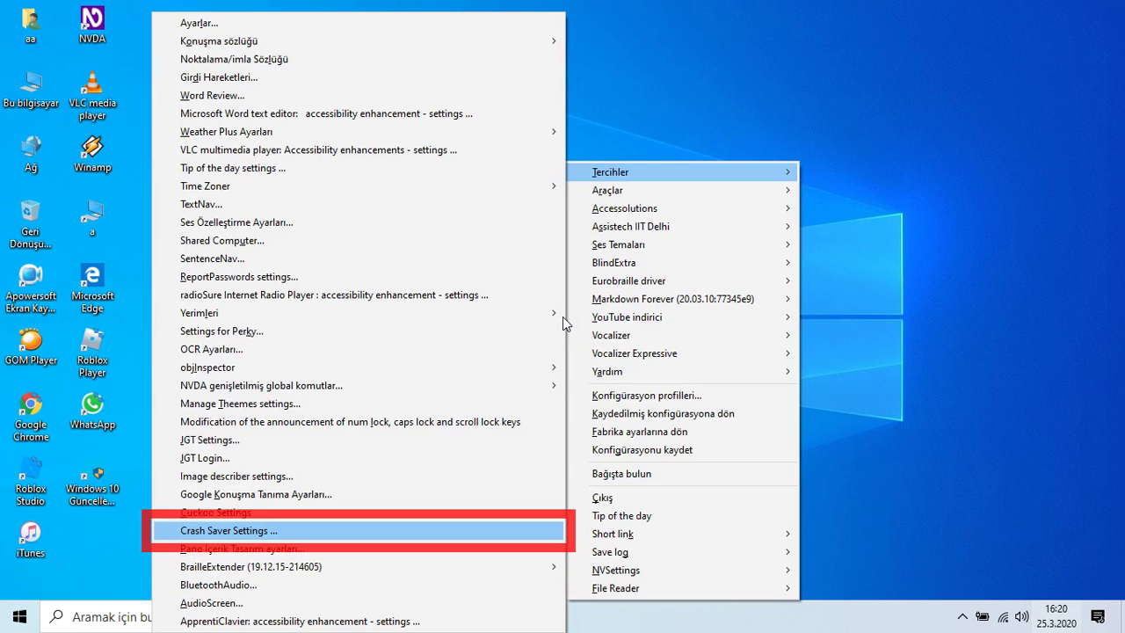
key(Up)
key(Up)
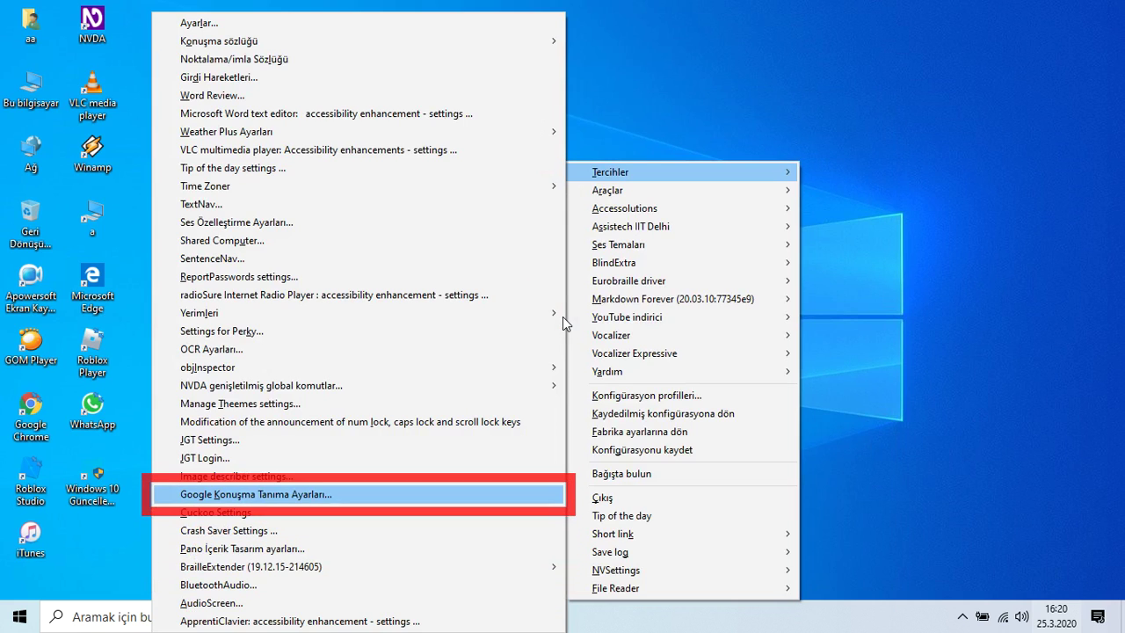
key(Up)
key(Up)
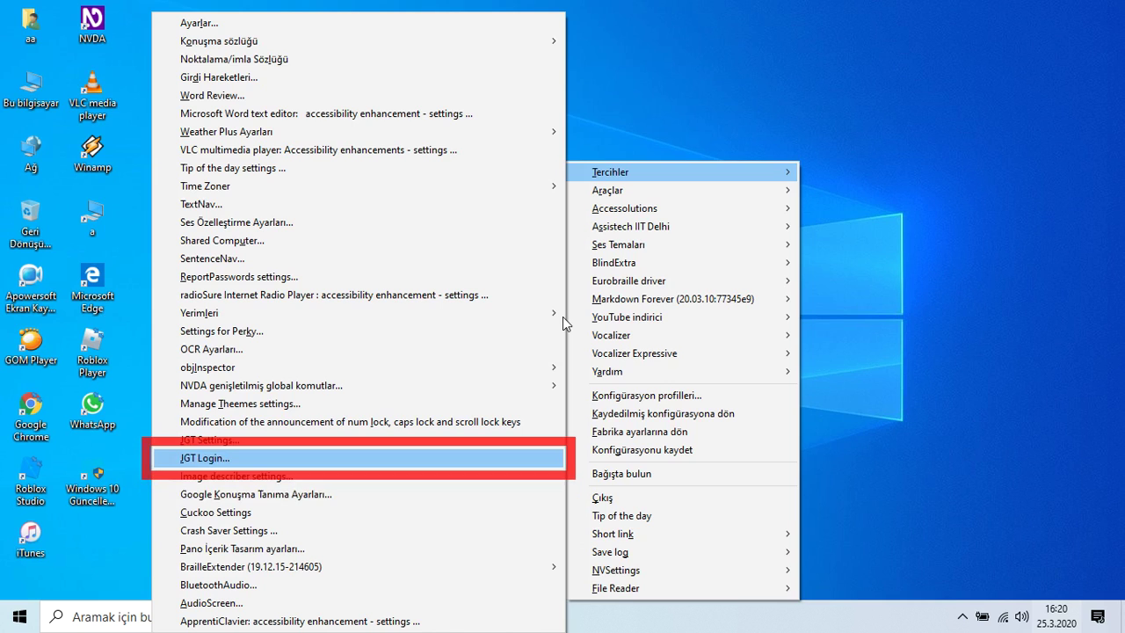
key(Up)
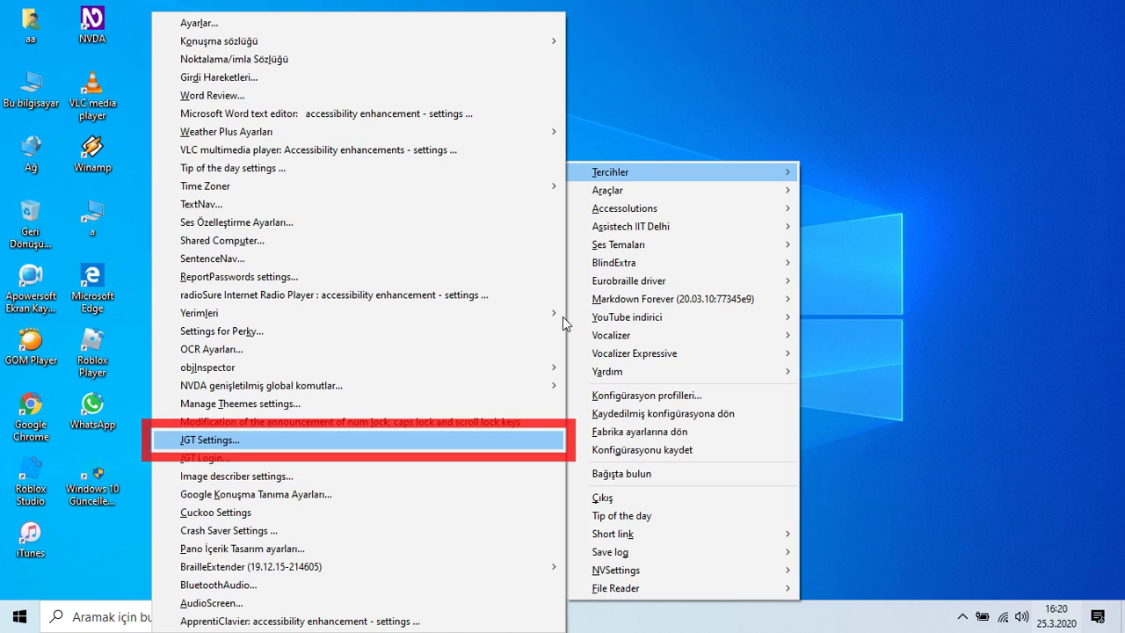
key(Up)
key(Up)
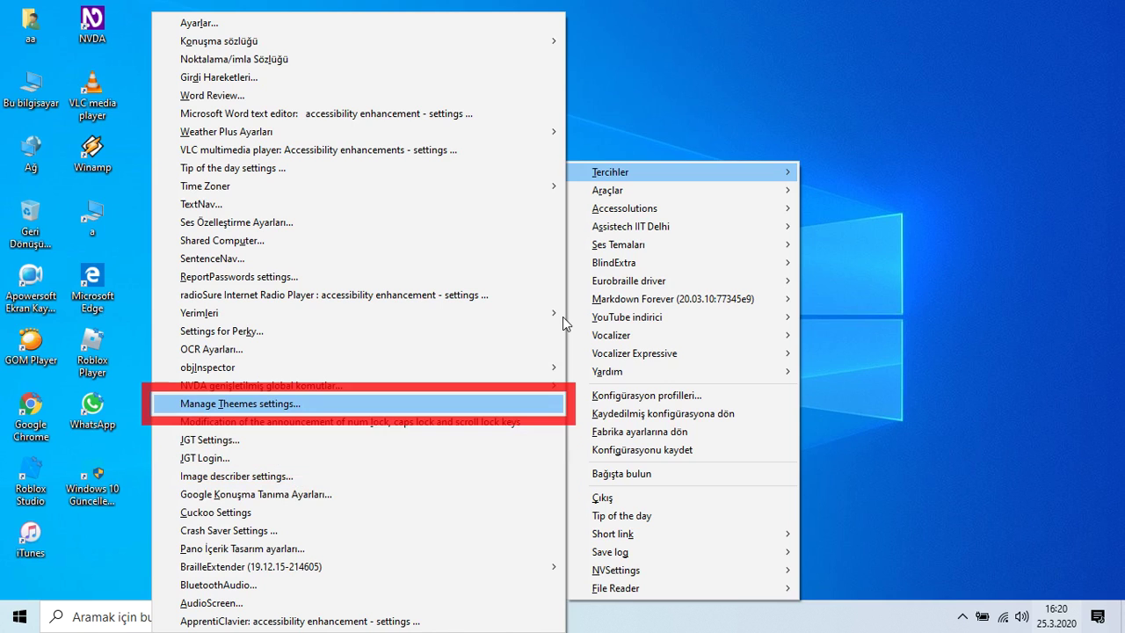
key(Up)
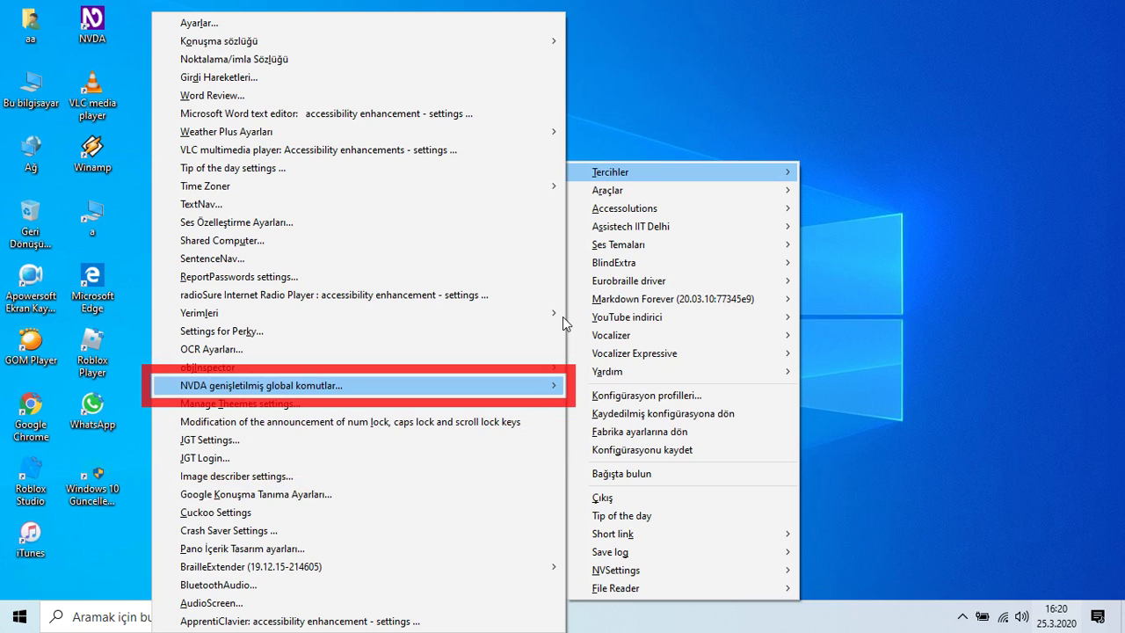
key(Up)
key(Up)
key(Up)
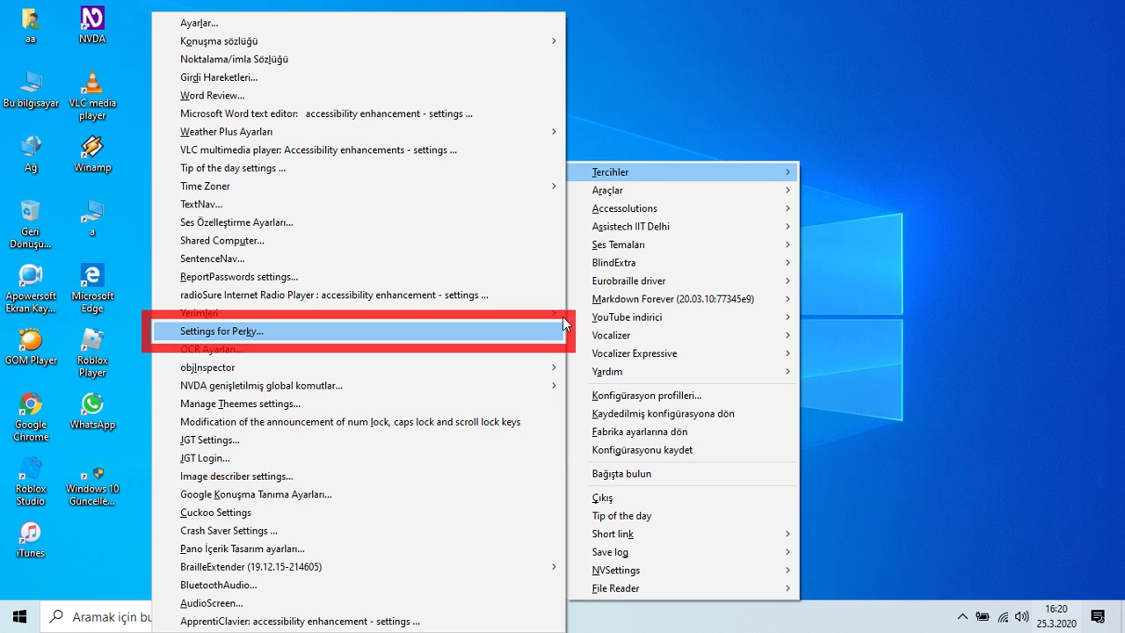
key(Up)
key(Down)
key(Up)
key(Up)
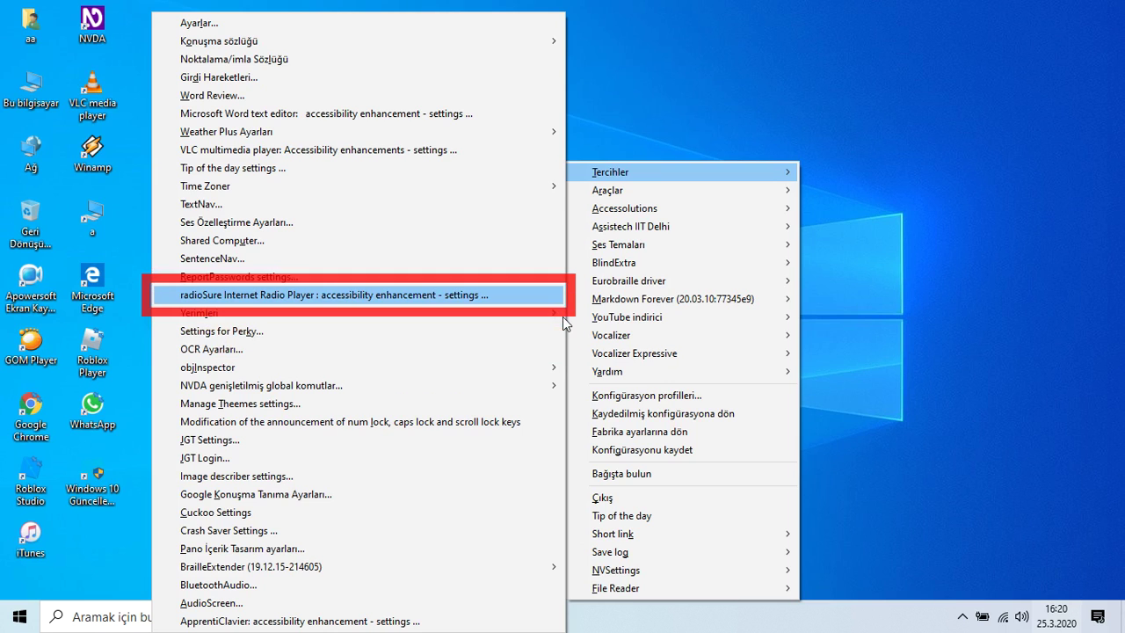
key(Up)
key(Up)
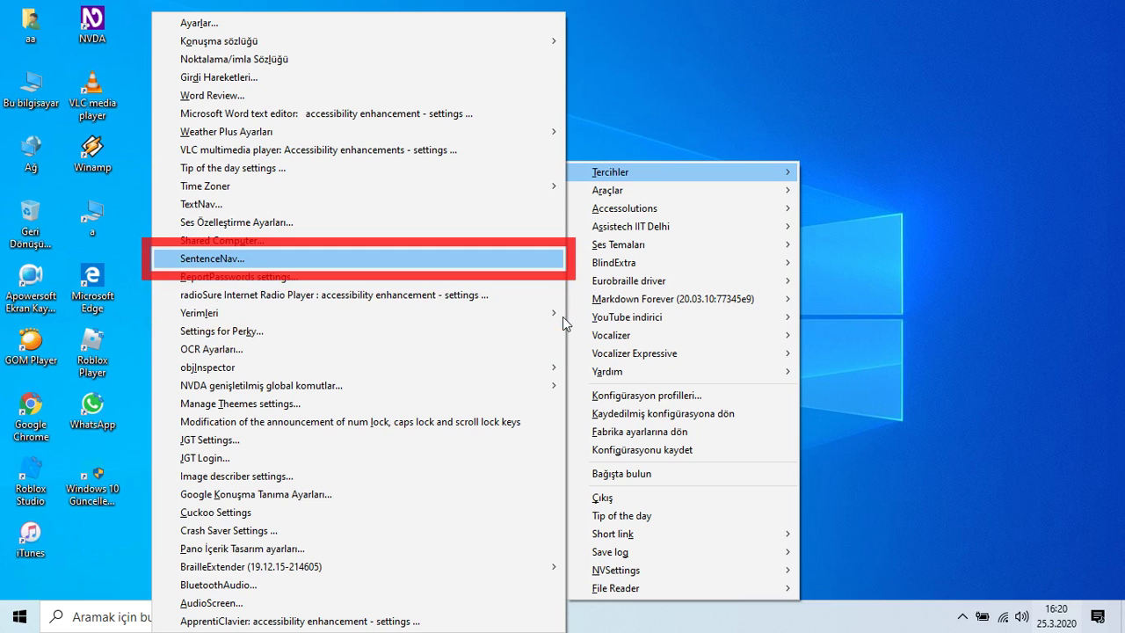
key(Up)
key(Up)
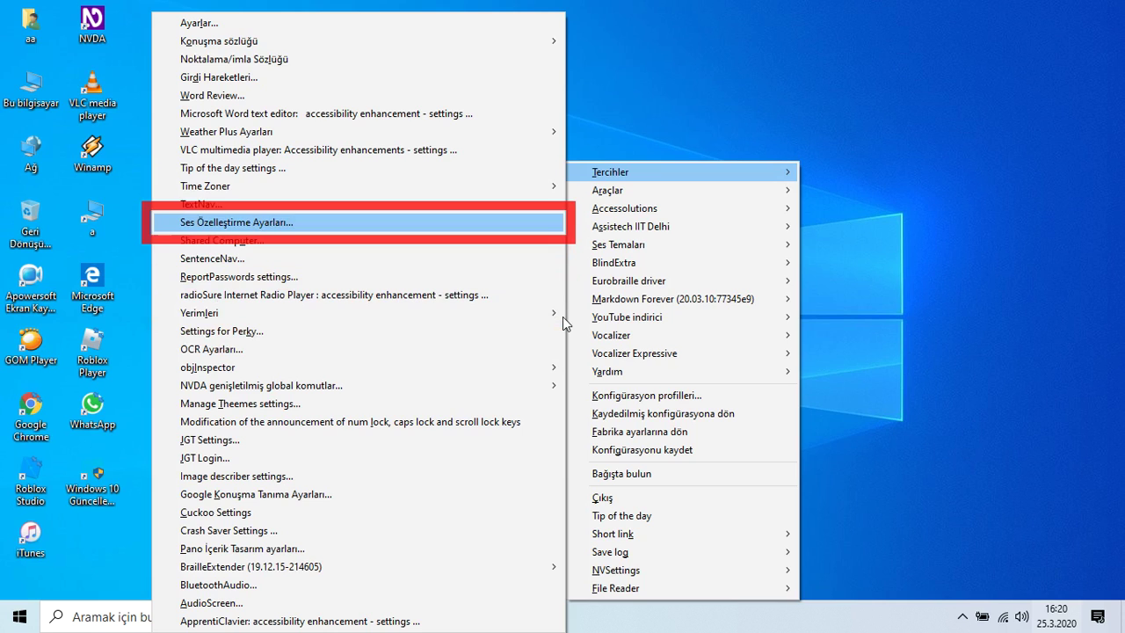
key(Up)
key(Up)
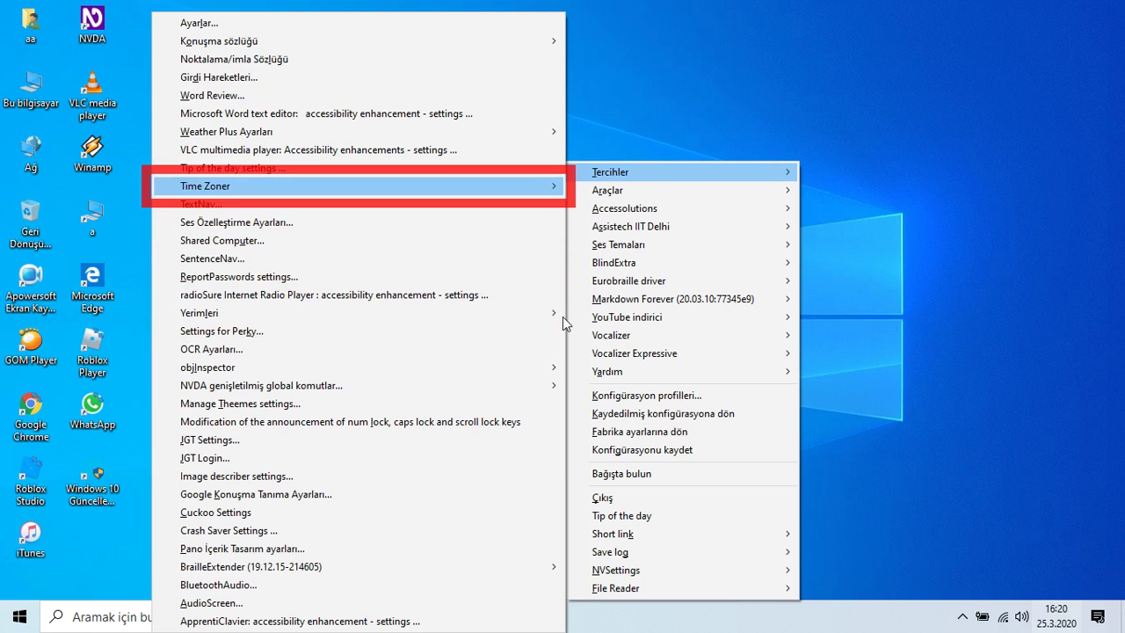
key(Right)
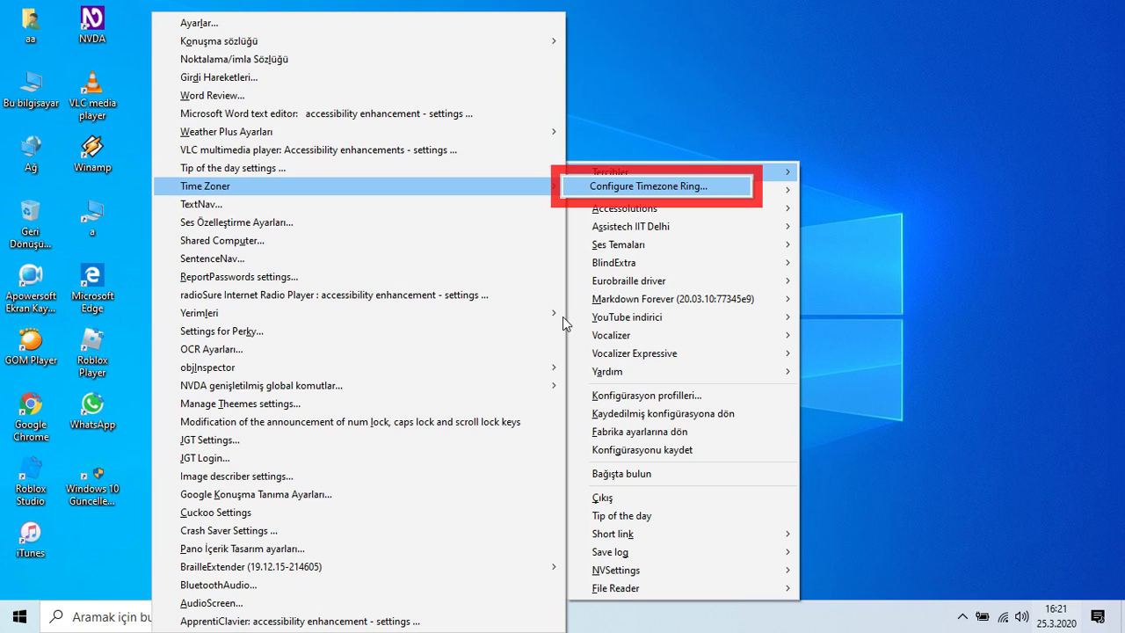
key(Left)
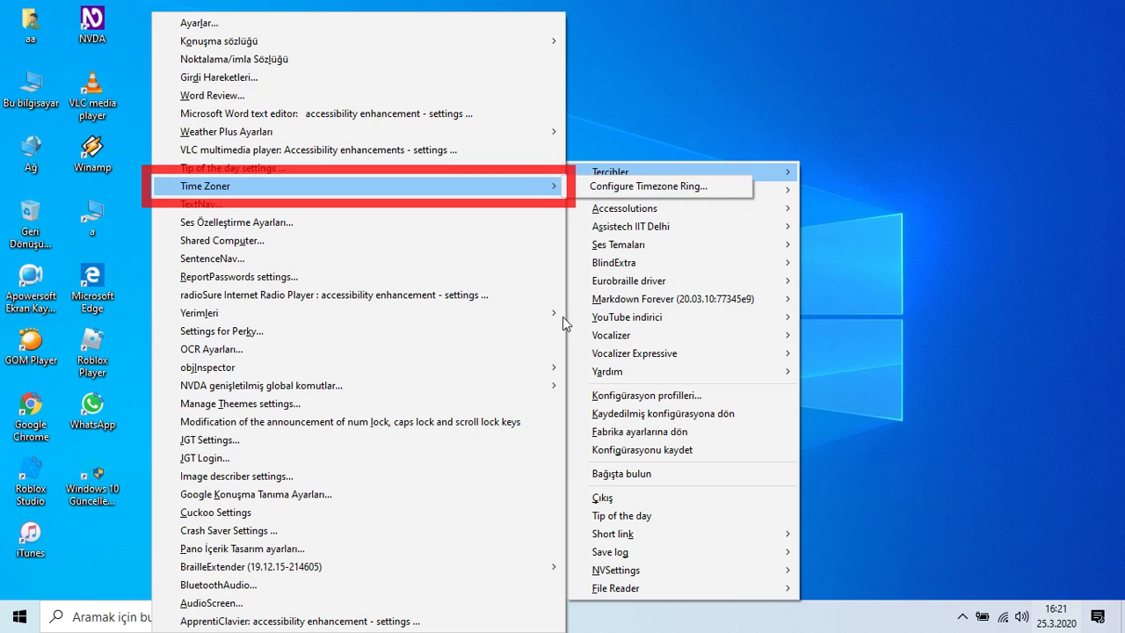
key(Right)
key(Return)
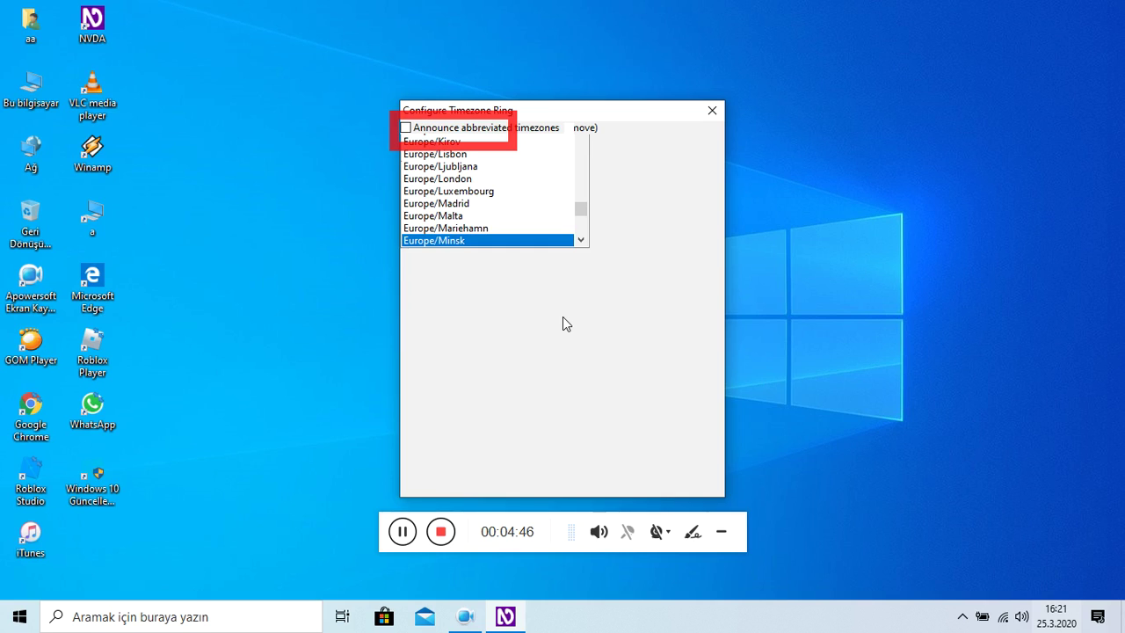
Add US/Alaska to the timezone ring, keeping Europe/Minsk selected in the timezone list.
key(shift+Tab)
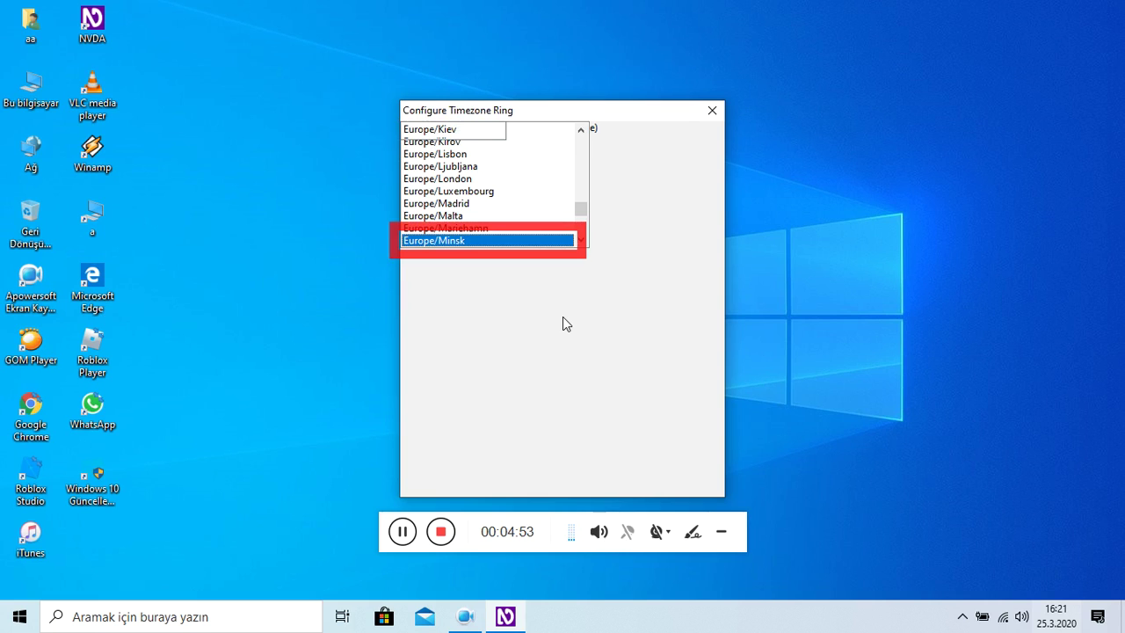
key(ctrl+Down)
key(ctrl+Down)
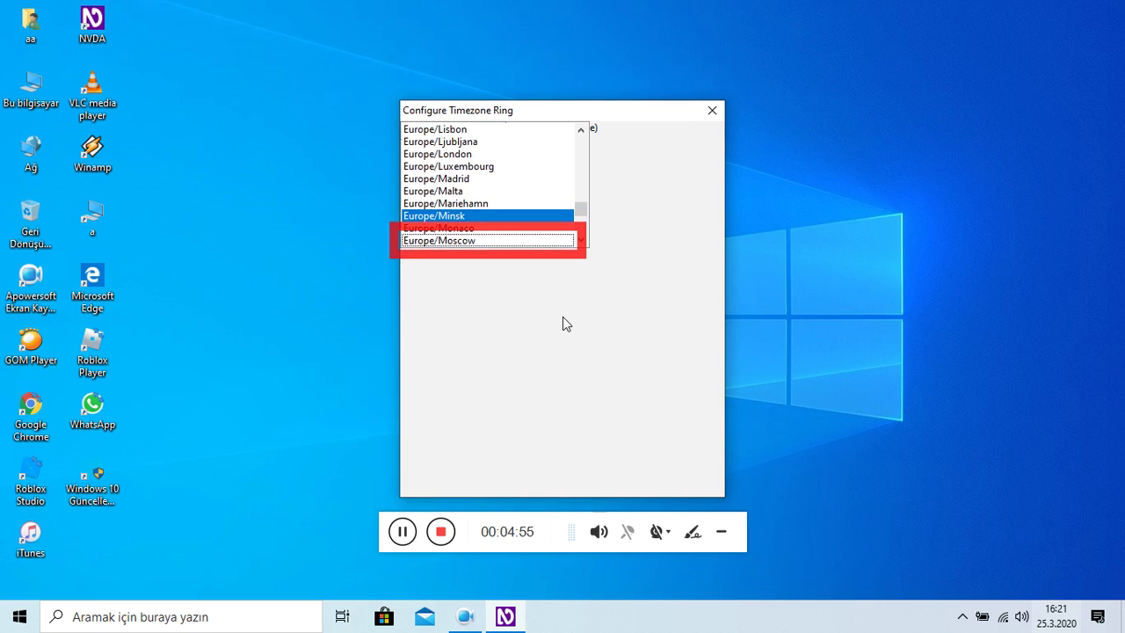
key(ctrl+Down)
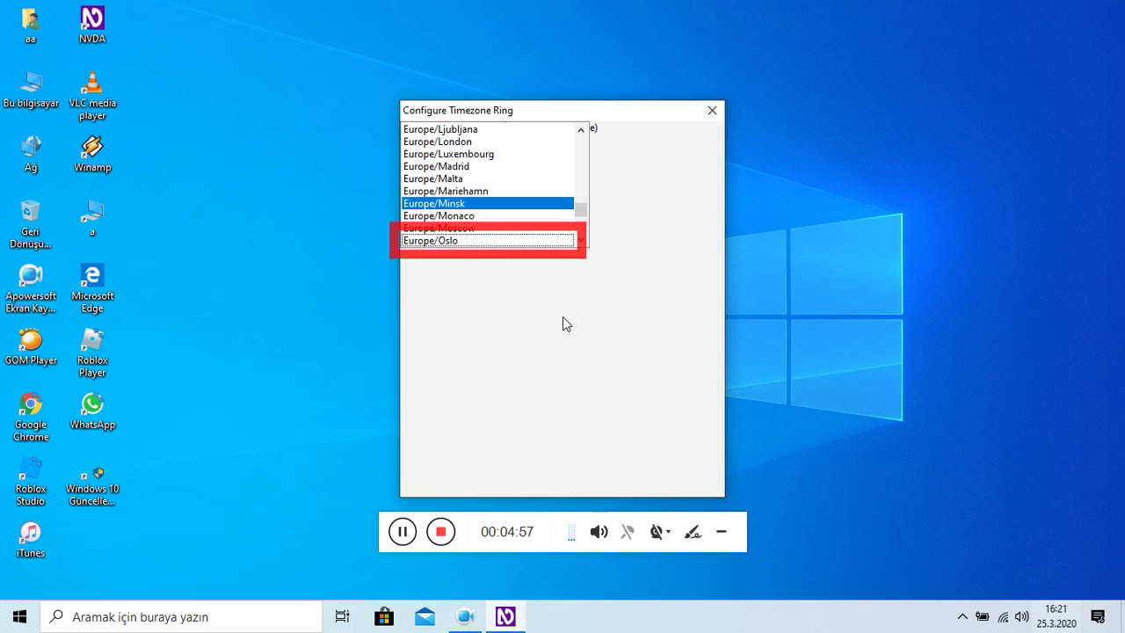
key(ctrl+Down)
key(ctrl+Down)
key(ctrl+Down)
key(ctrl+Down)
key(ctrl+Down)
key(ctrl+Down)
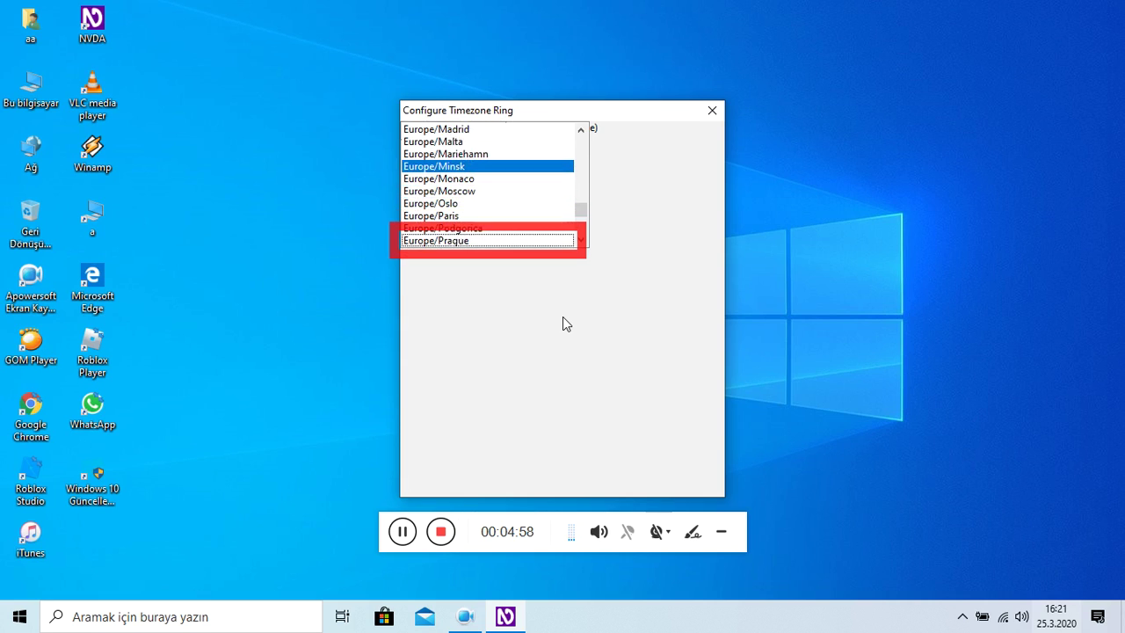
key(ctrl+Down)
key(ctrl+Down)
key(ctrl+Down)
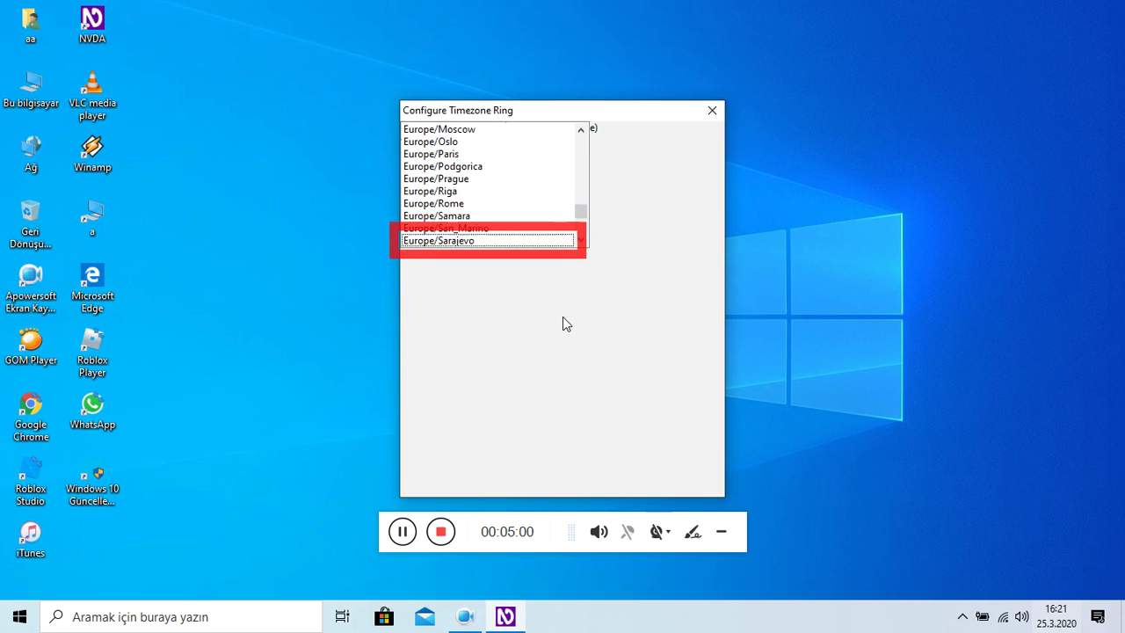
key(ctrl+Down)
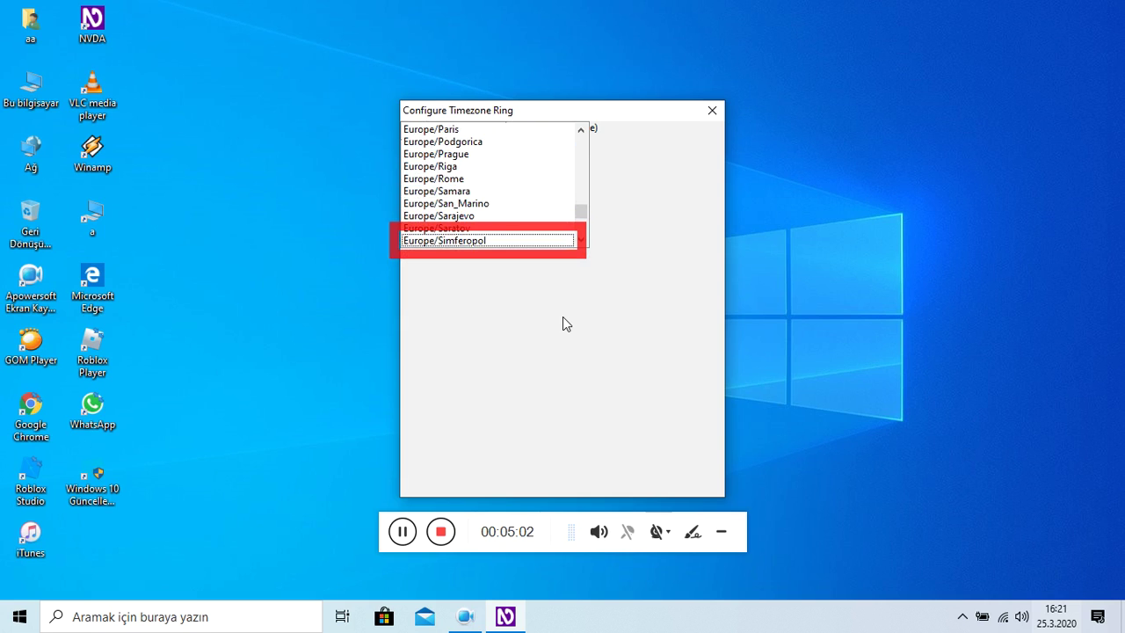
key(ctrl+Down)
key(ctrl+Down)
key(ctrl+Down)
key(ctrl+Down)
key(ctrl+Down)
key(ctrl+Down)
key(ctrl+Down)
key(ctrl+Down)
key(ctrl+Down)
key(ctrl+Down)
key(ctrl+Down)
key(ctrl+Down)
key(ctrl+Down)
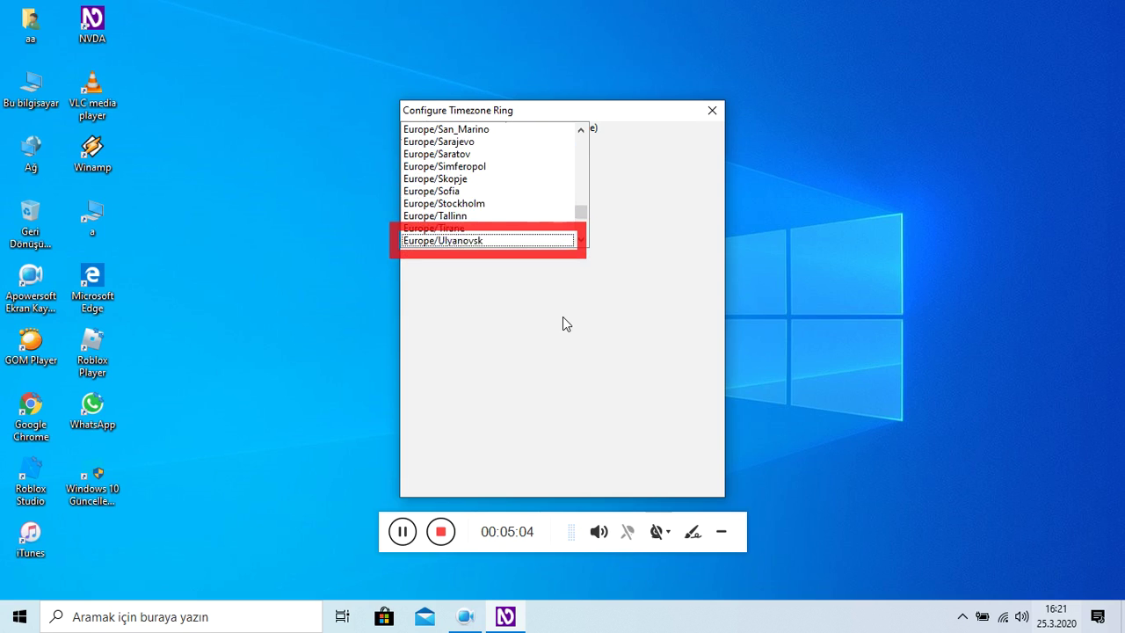
key(ctrl+Down)
key(ctrl+Down)
key(ctrl+Down)
key(ctrl+Down)
key(ctrl+Down)
key(ctrl+Down)
key(ctrl+Down)
key(ctrl+Down)
key(ctrl+Down)
key(ctrl+Down)
key(ctrl+Down)
key(ctrl+Down)
key(ctrl+Down)
key(ctrl+Down)
key(ctrl+Down)
key(ctrl+Down)
key(ctrl+Down)
key(ctrl+Down)
key(ctrl+Down)
key(ctrl+Down)
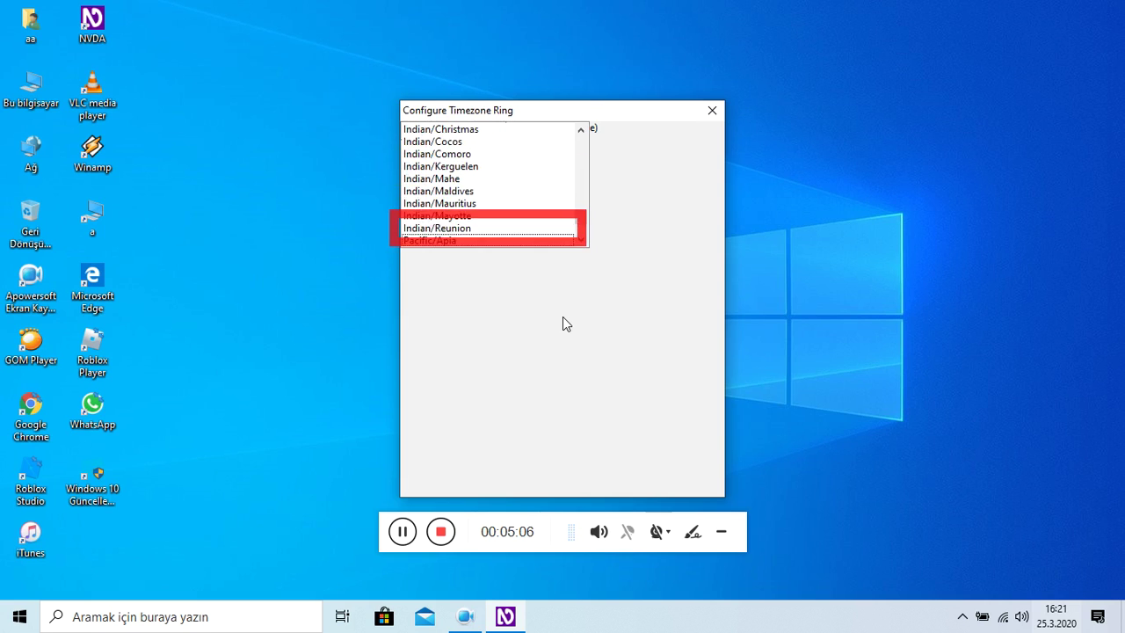
key(ctrl+Down)
key(ctrl+Down)
key(ctrl+Down)
key(ctrl+Down)
key(ctrl+Down)
key(ctrl+Down)
key(ctrl+Down)
key(ctrl+Down)
key(ctrl+Down)
key(ctrl+Down)
key(ctrl+Down)
key(ctrl+Down)
key(ctrl+Down)
key(ctrl+Down)
key(ctrl+Down)
key(ctrl+Down)
key(ctrl+Down)
key(ctrl+Down)
key(ctrl+Down)
key(ctrl+Down)
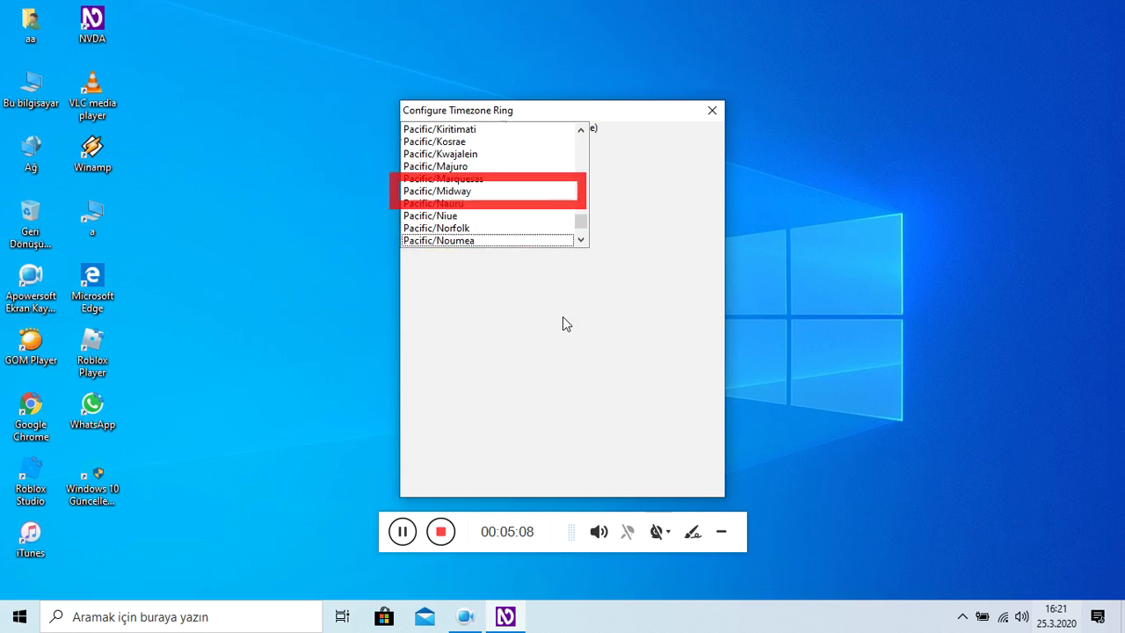
key(ctrl+Down)
key(ctrl+Down)
key(ctrl+Down)
key(ctrl+Down)
key(ctrl+Down)
key(ctrl+Down)
key(ctrl+Down)
key(ctrl+Down)
key(ctrl+Down)
key(ctrl+Down)
key(ctrl+Down)
key(ctrl+Down)
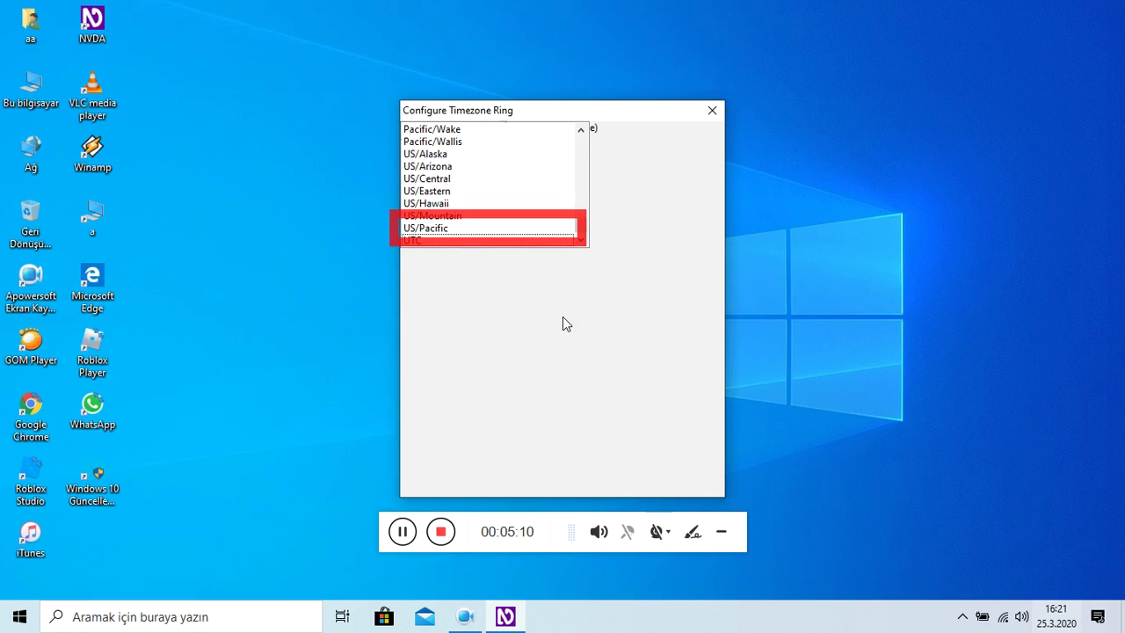
key(ctrl+Up)
key(ctrl+Down)
key(ctrl+Up)
key(ctrl+Up)
key(ctrl+Up)
key(ctrl+Up)
key(ctrl+Up)
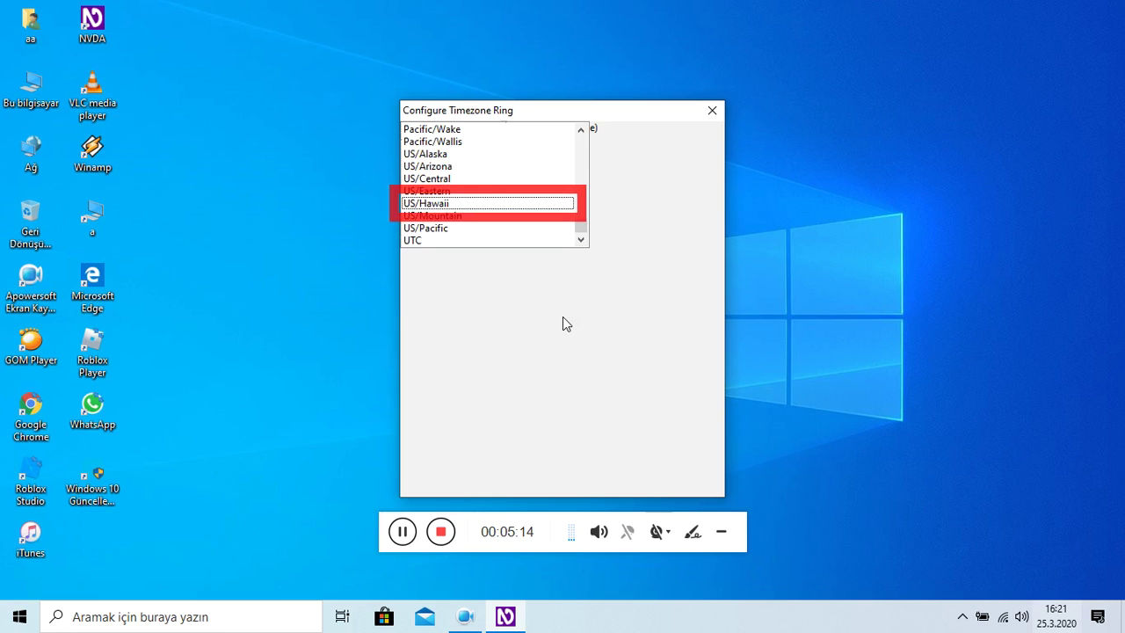
key(ctrl+Up)
key(ctrl+Up)
key(ctrl+Up)
key(ctrl+Up)
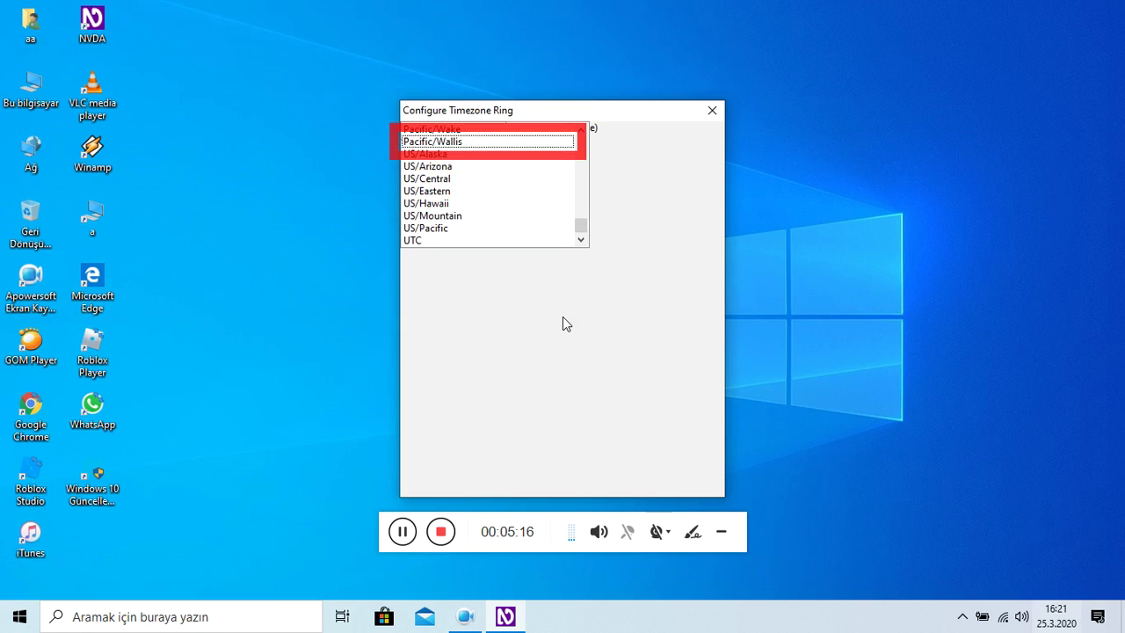
key(ctrl+Down)
key(ctrl+Down)
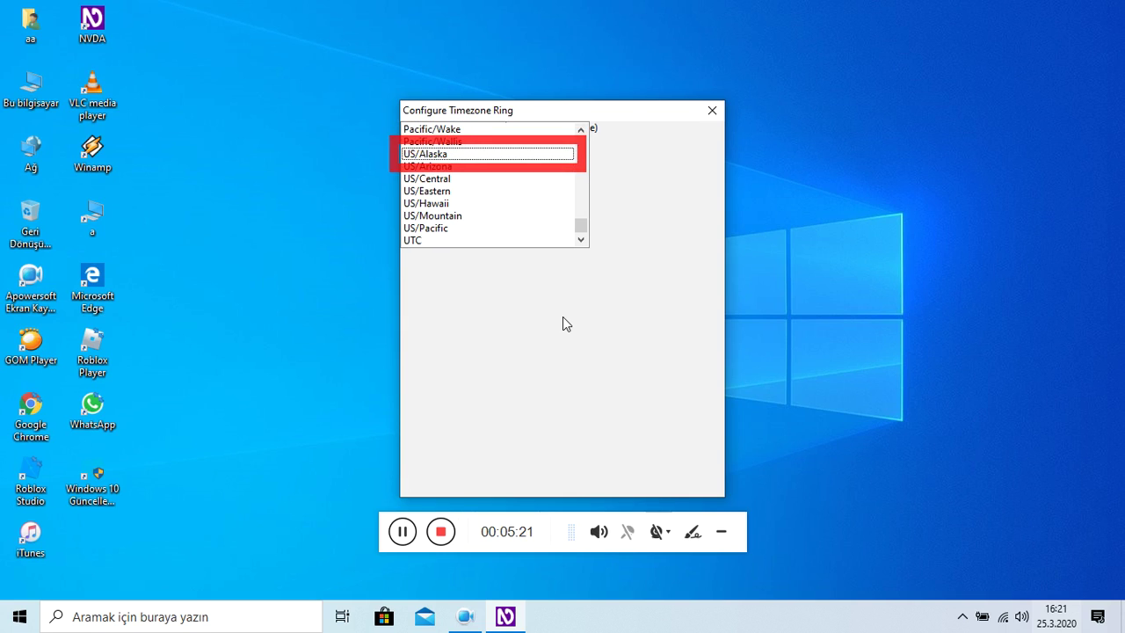
key(ctrl+space)
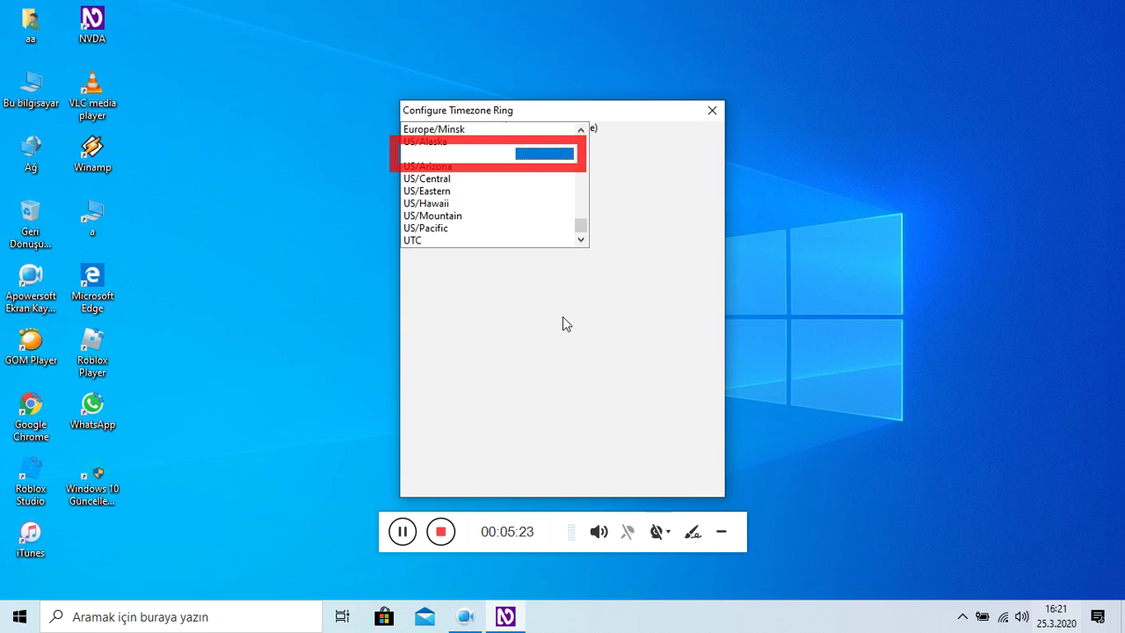
key(ctrl+Up)
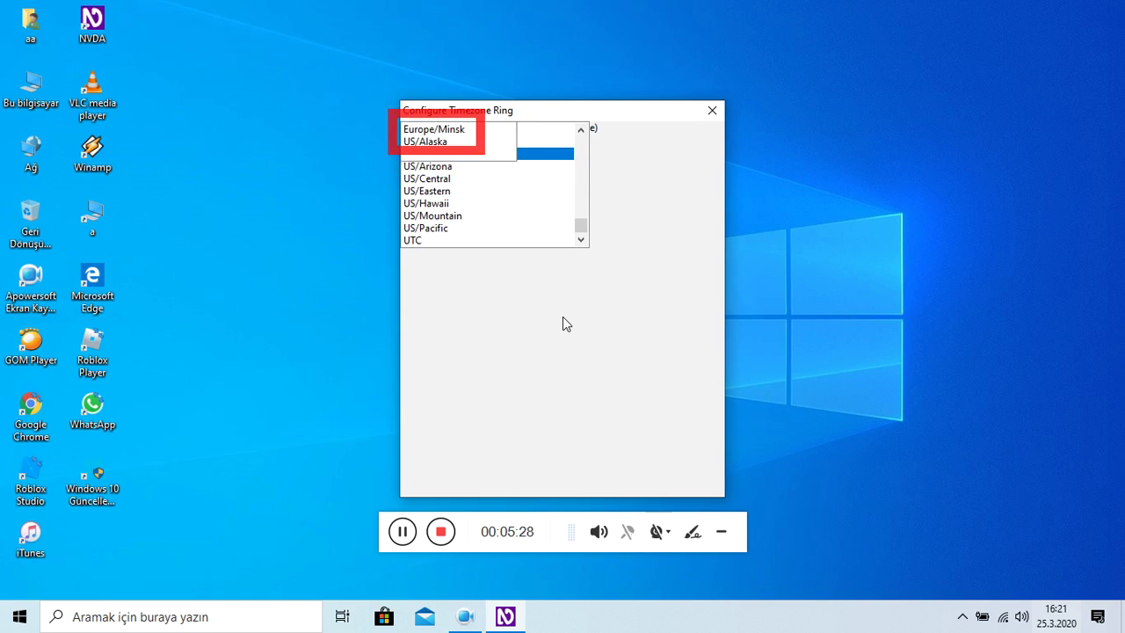
Enable announcing abbreviated timezones and save the timezone ring configuration.
key(Tab)
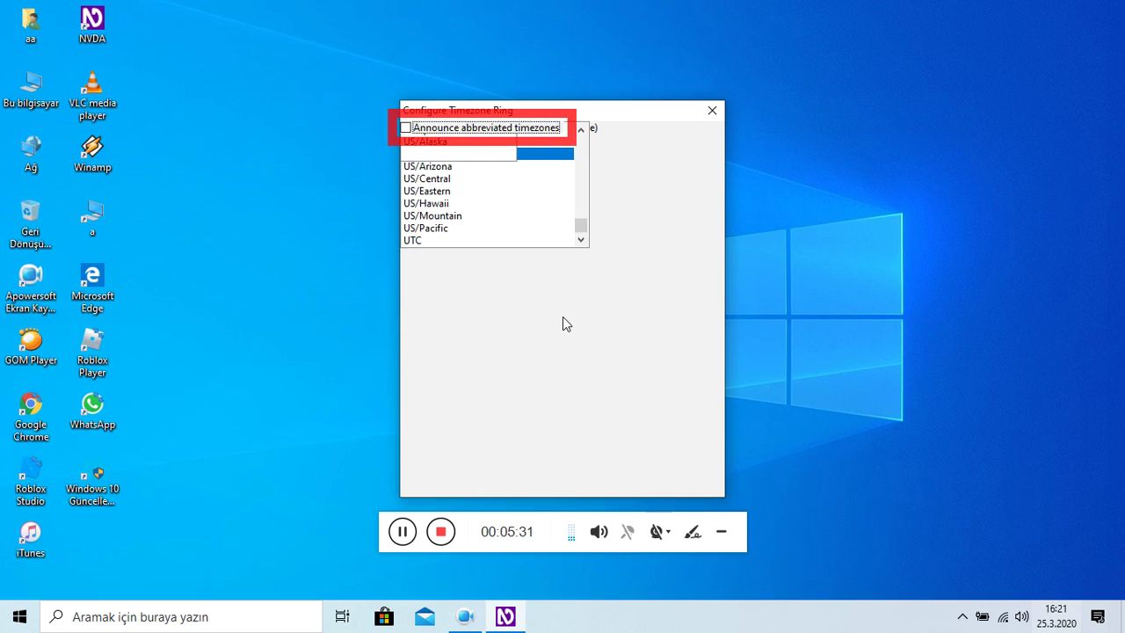
key(space)
key(shift+Tab)
key(Return)
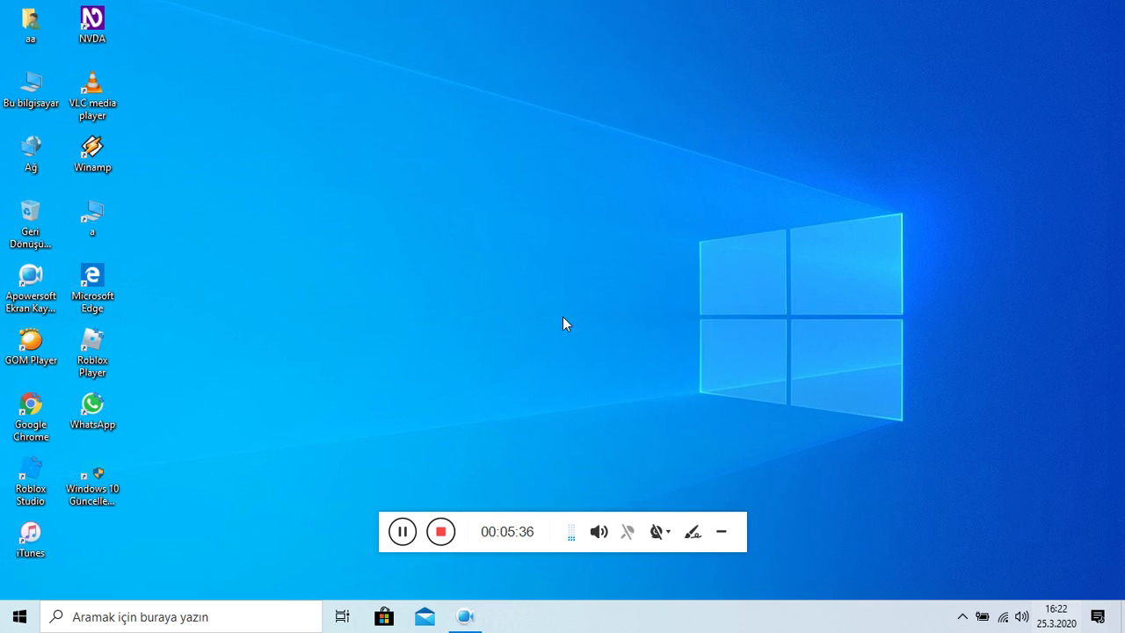
Reopen Time Zoner's Configure Timezone Ring dialog from NVDA's preferences (Tercihler).
key(insert+n)
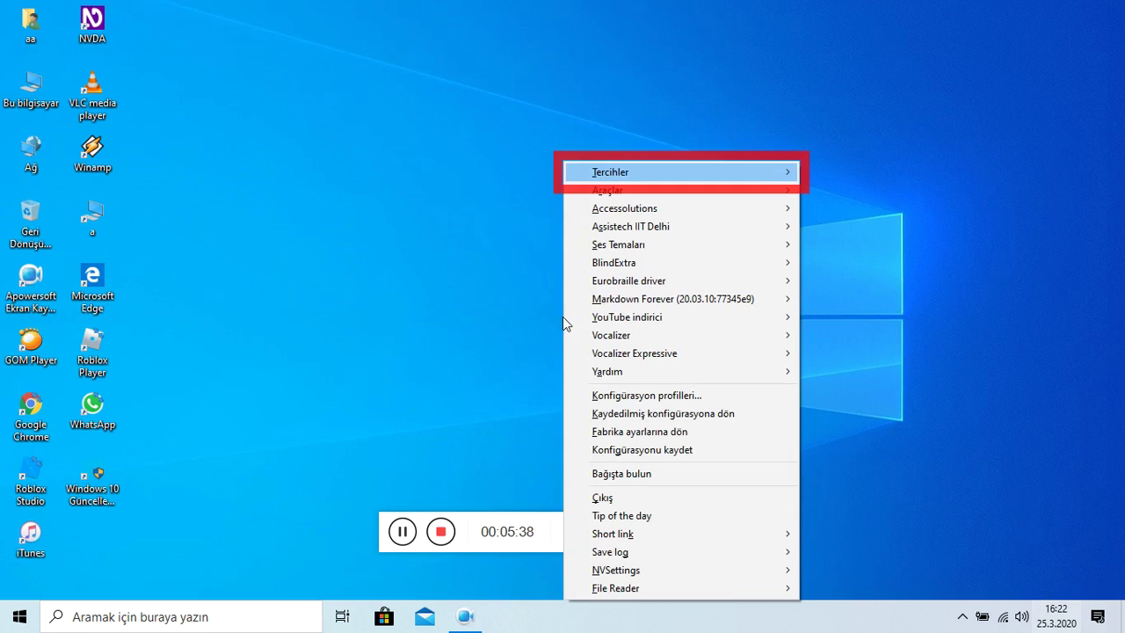
key(Right)
key(Up)
key(Down)
key(Down)
key(Down)
key(Down)
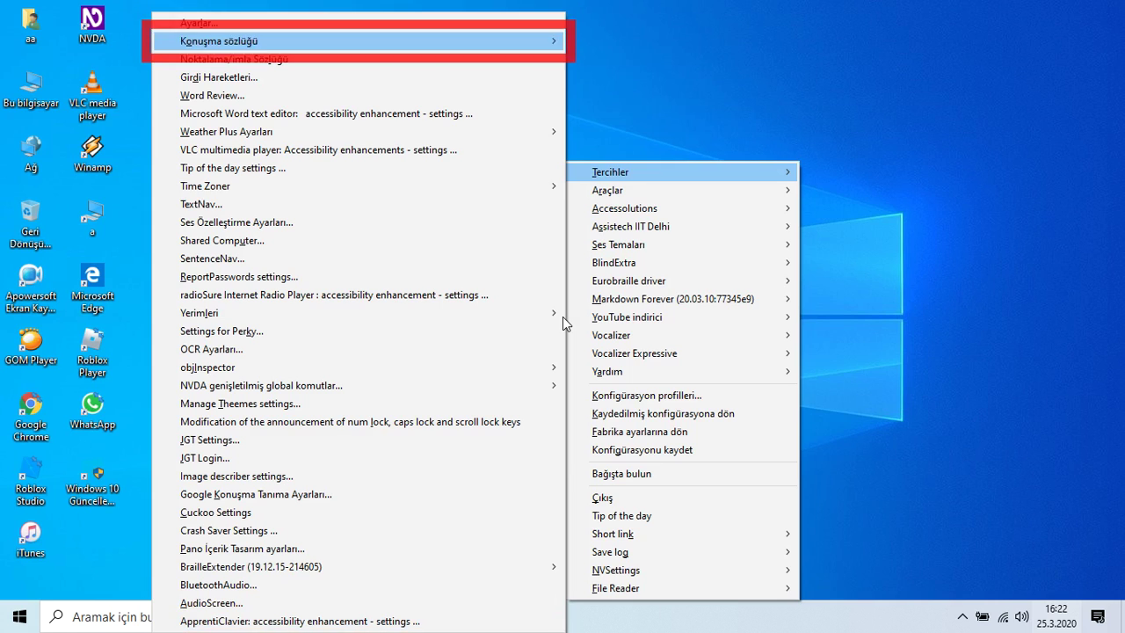
key(Down)
key(Down)
key(Down)
key(Down)
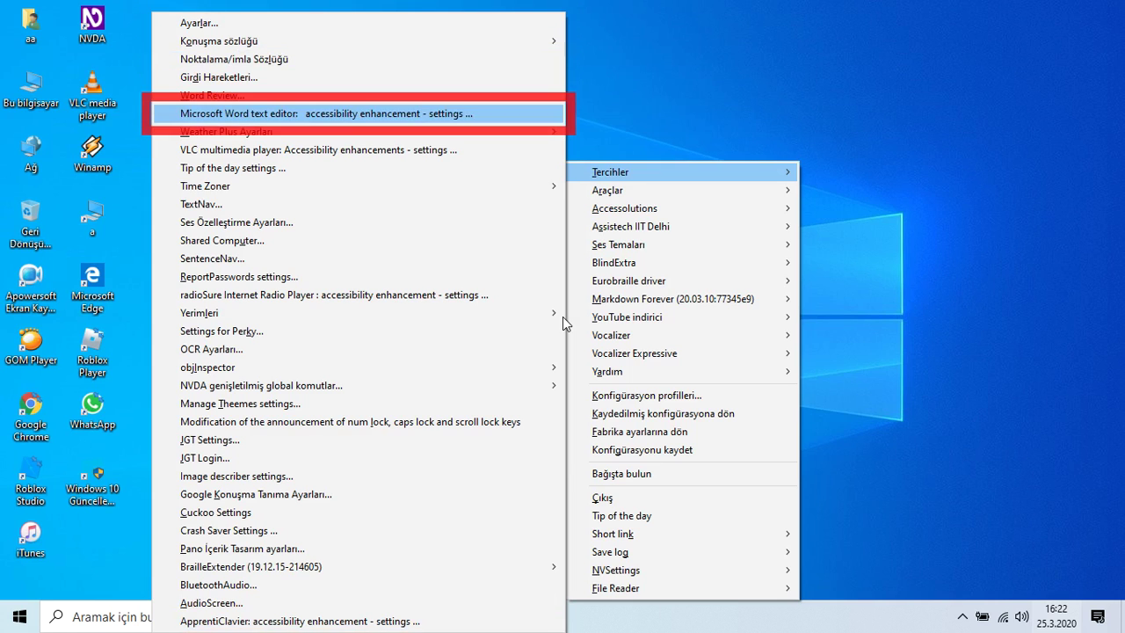
key(Down)
key(Down)
key(Up)
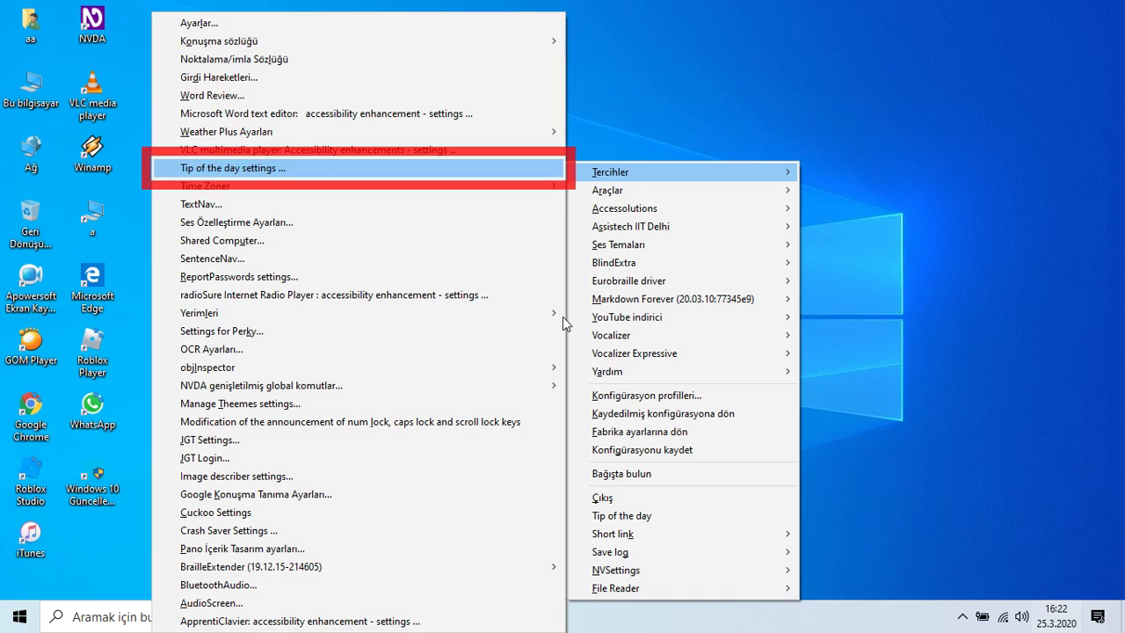
key(Down)
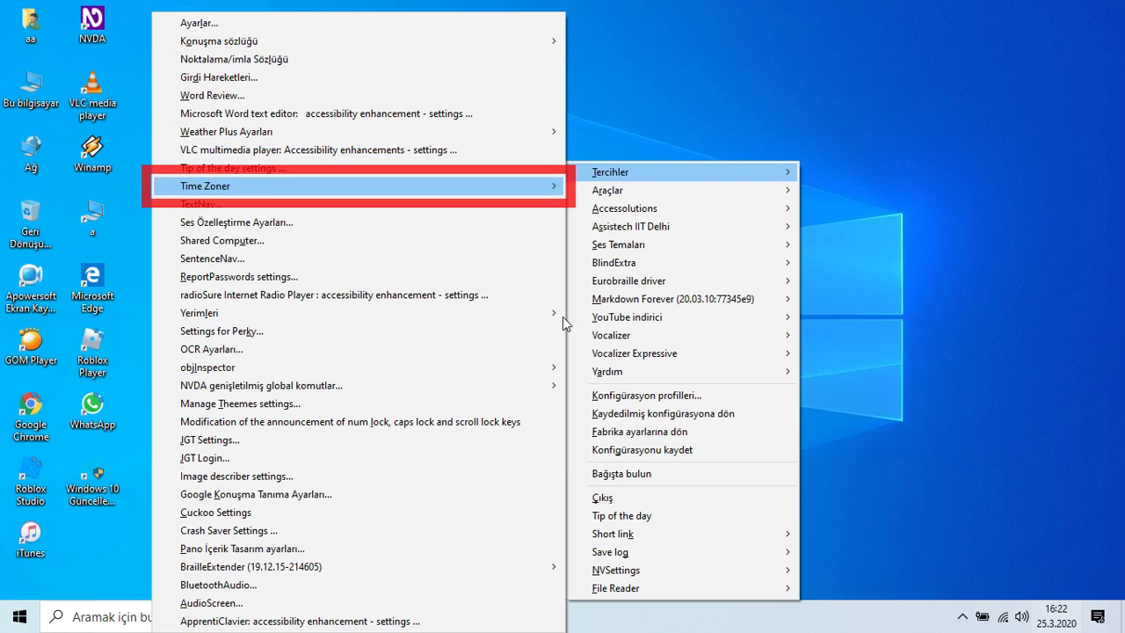
key(Right)
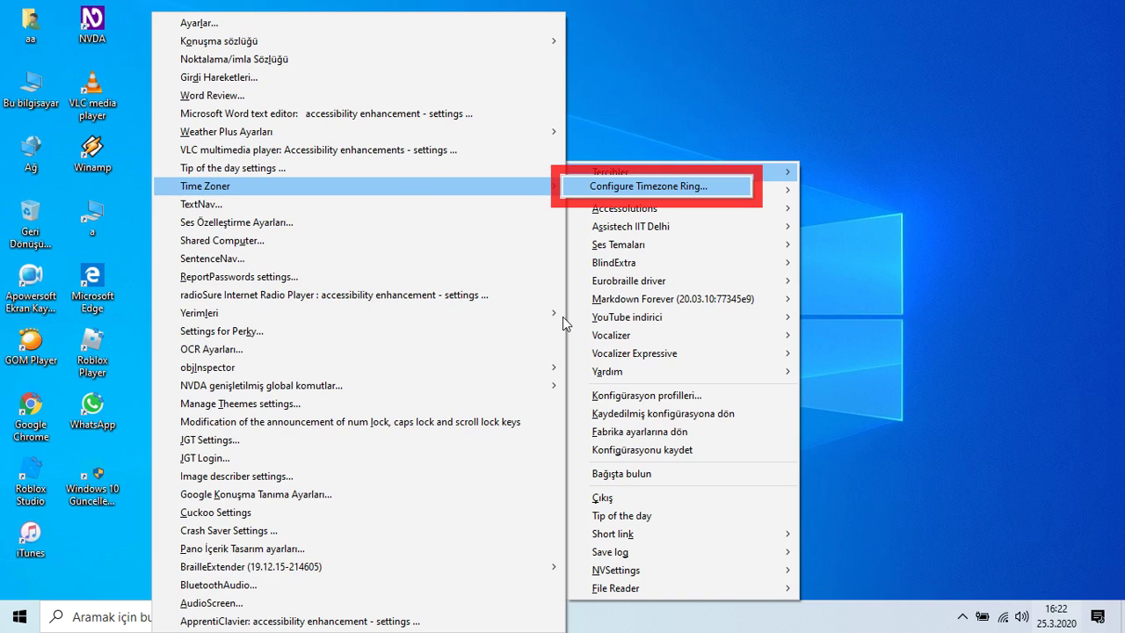
key(Return)
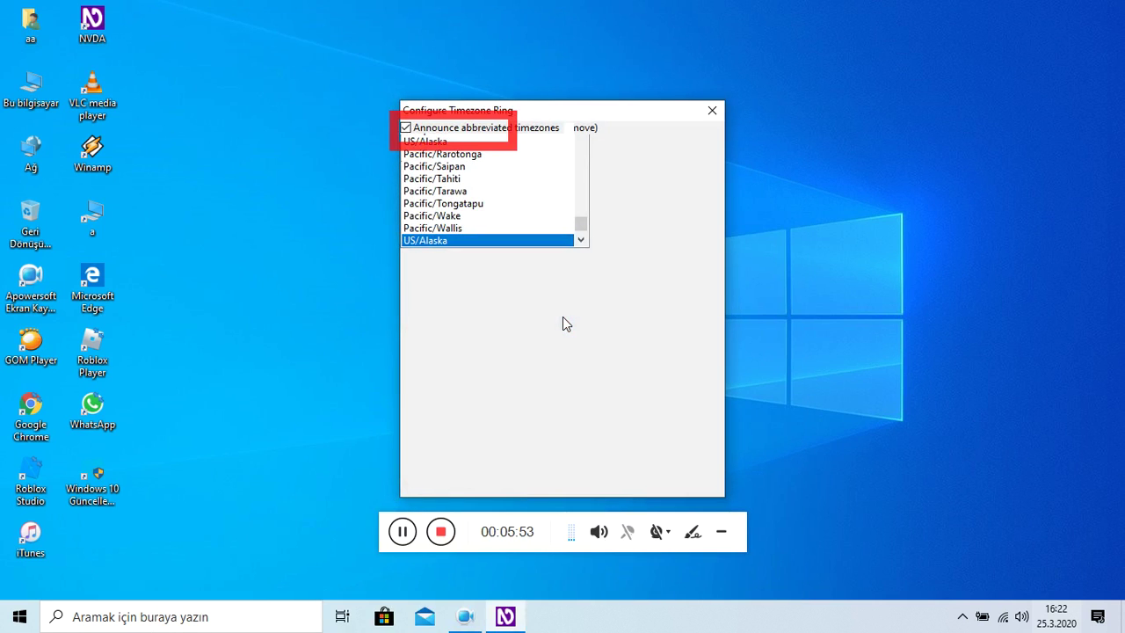
Review the ring's selected timezones, abbreviation option and filtered timezone list, and close the dialog without saving.
key(Tab)
key(Tab)
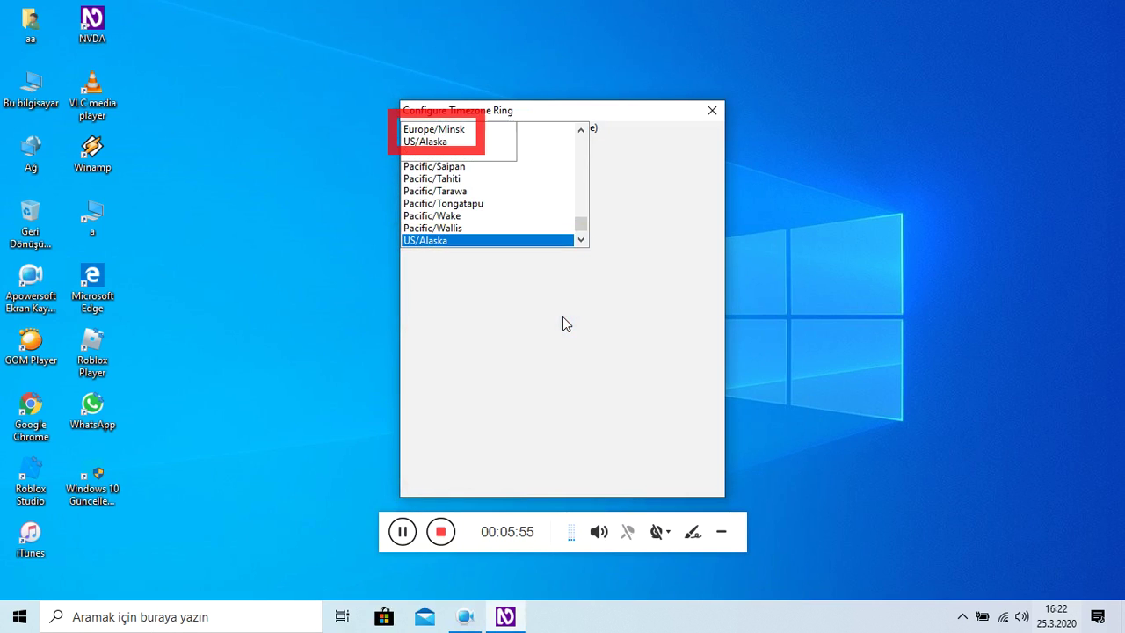
key(Tab)
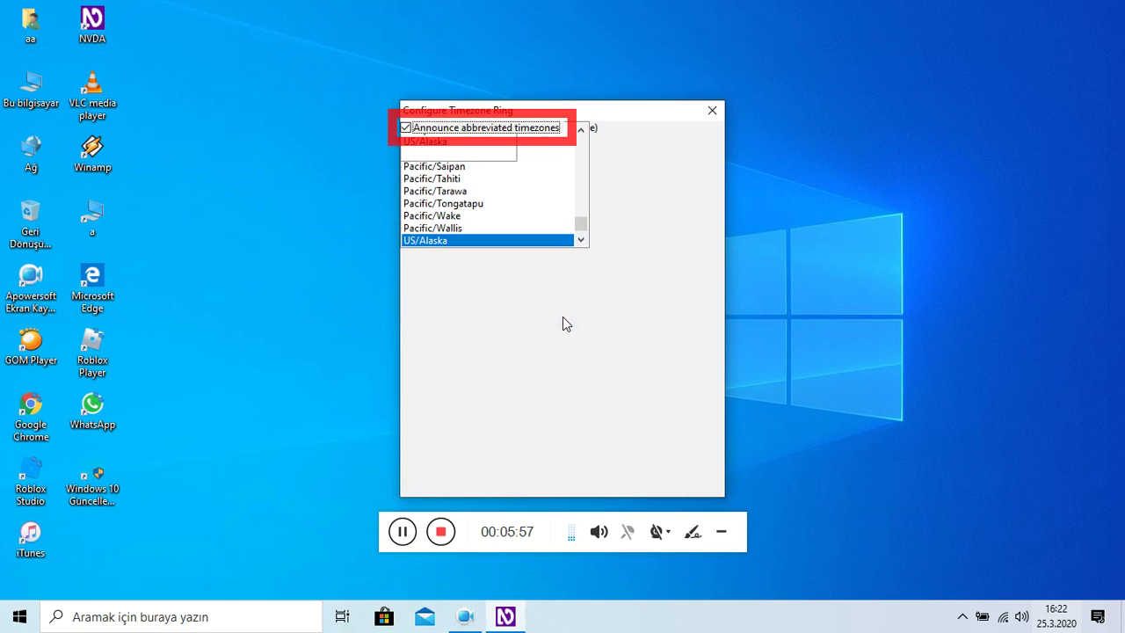
key(Tab)
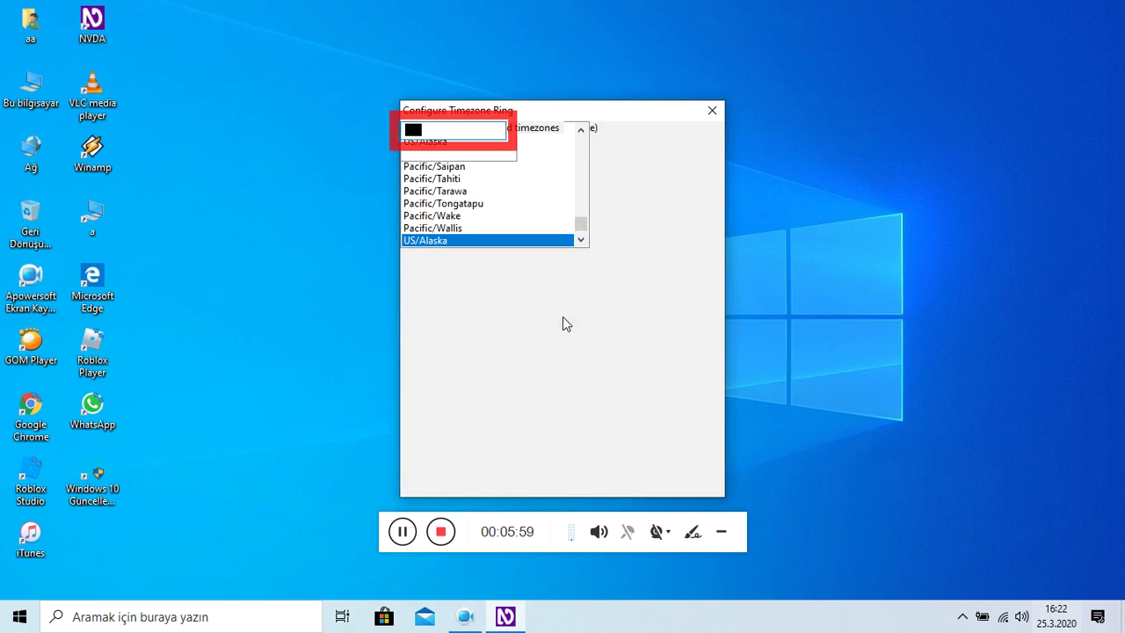
key(Tab)
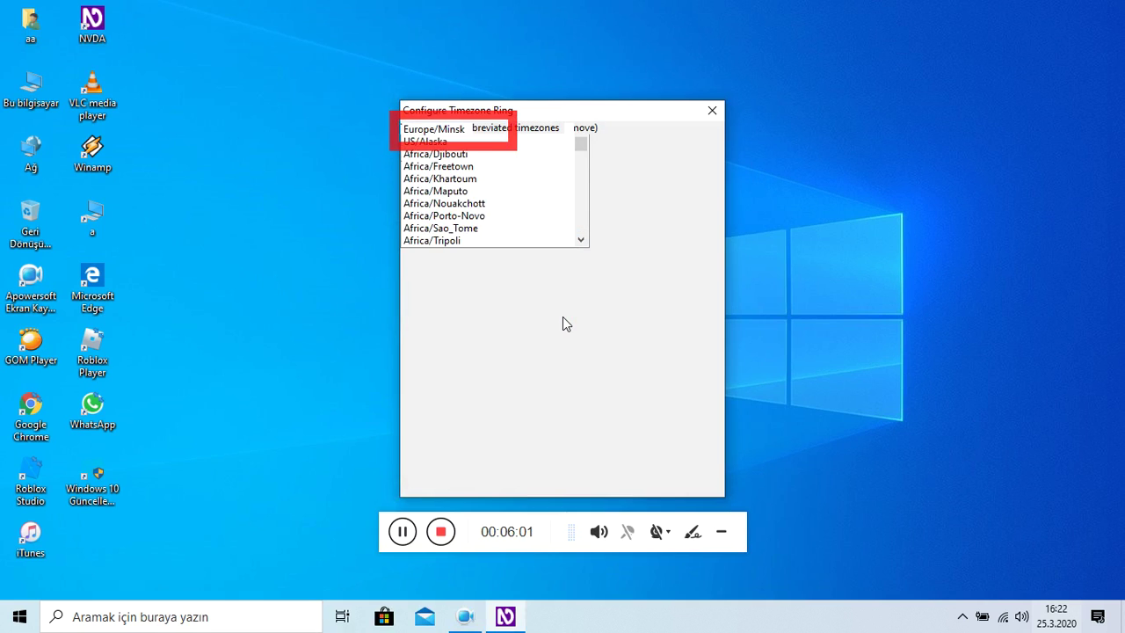
key(Down)
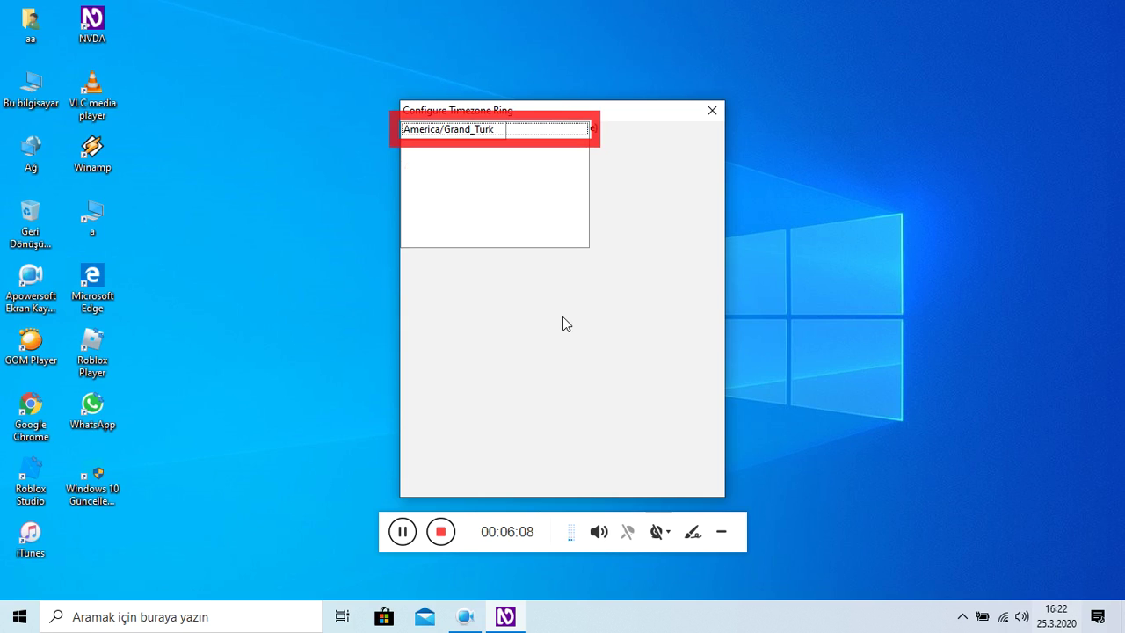
key(Escape)
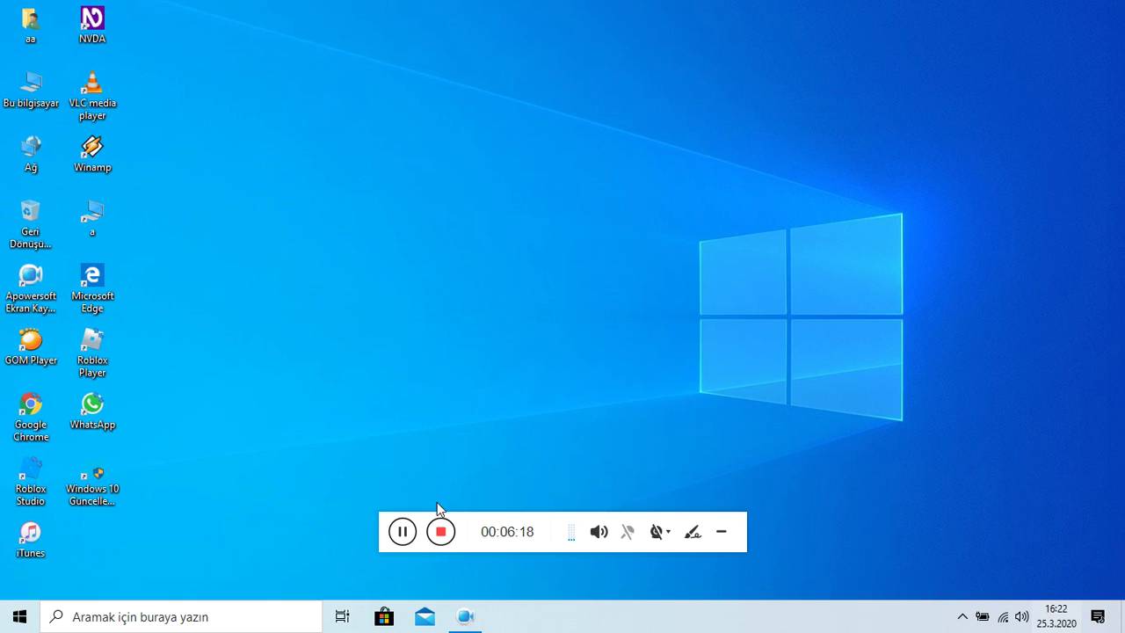
click(444, 537)
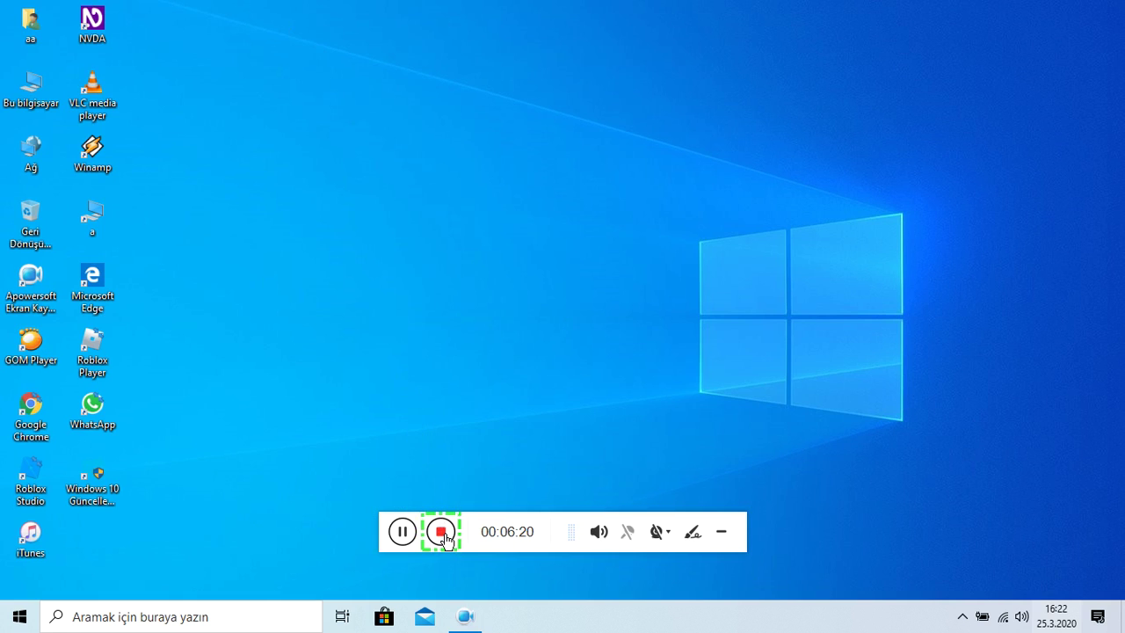